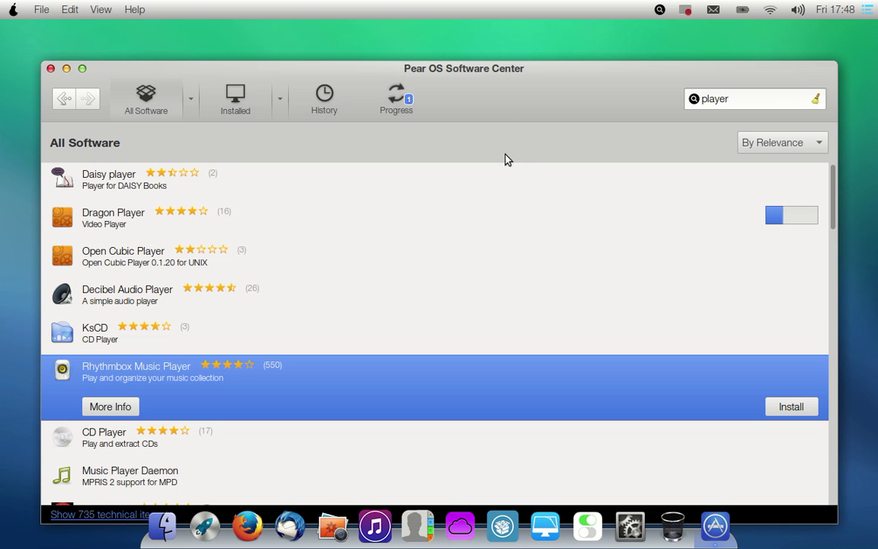
# Step: Look over the installed applications in the launcher and return to the software catalogue
pyautogui.moveTo(497, 98); pyautogui.dragTo(512, 75)
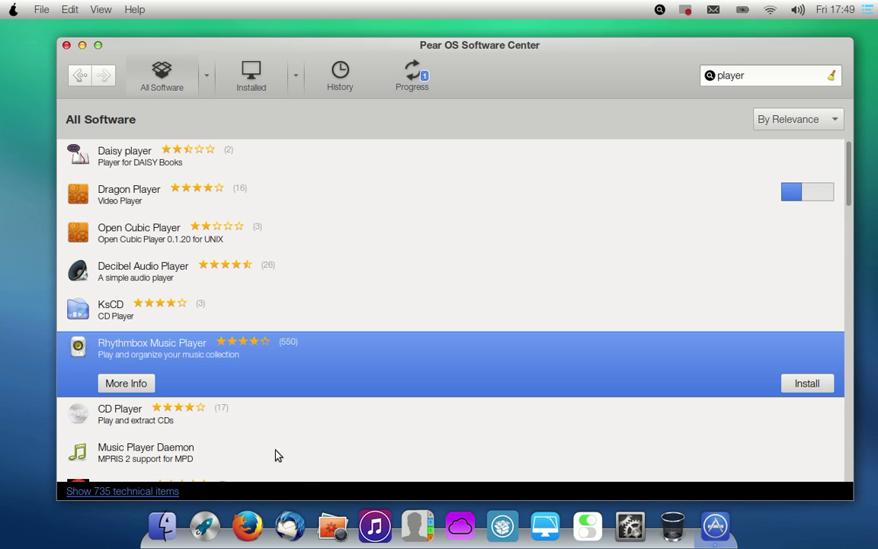
pyautogui.click(259, 205)
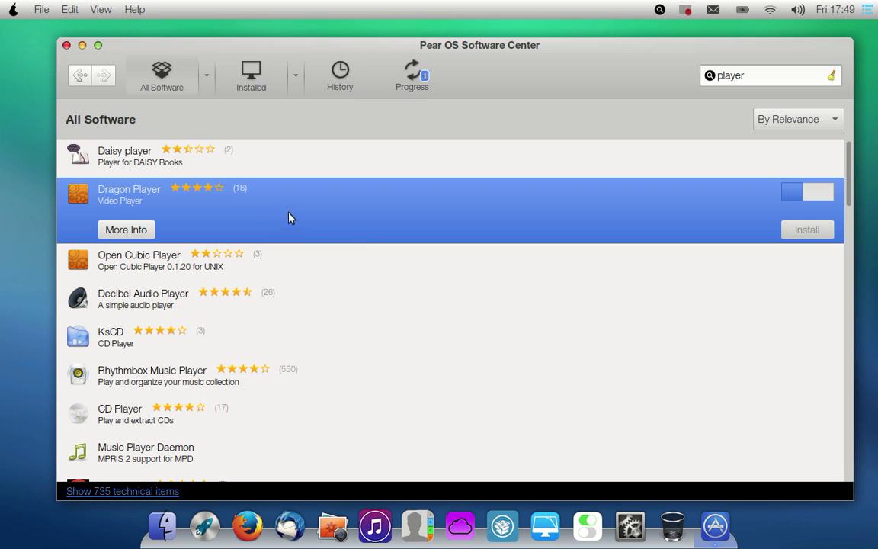
pyautogui.click(258, 414)
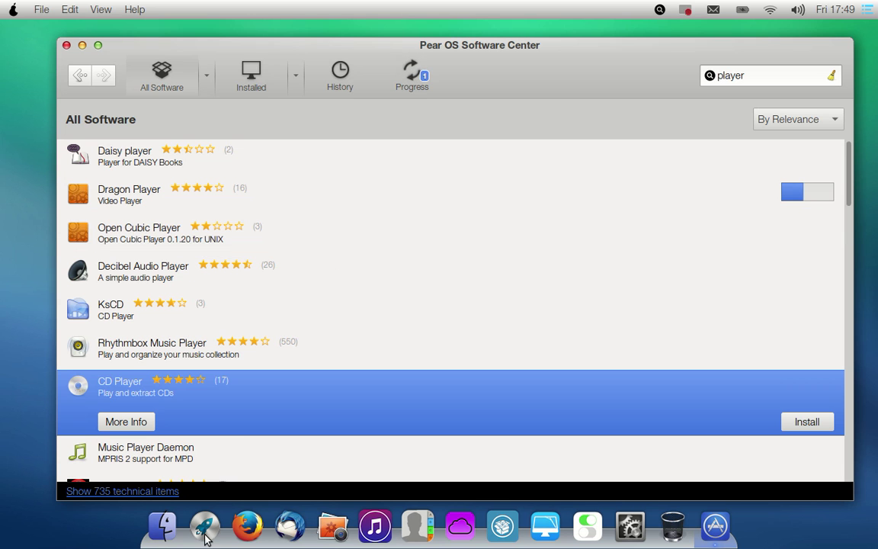
pyautogui.click(204, 525)
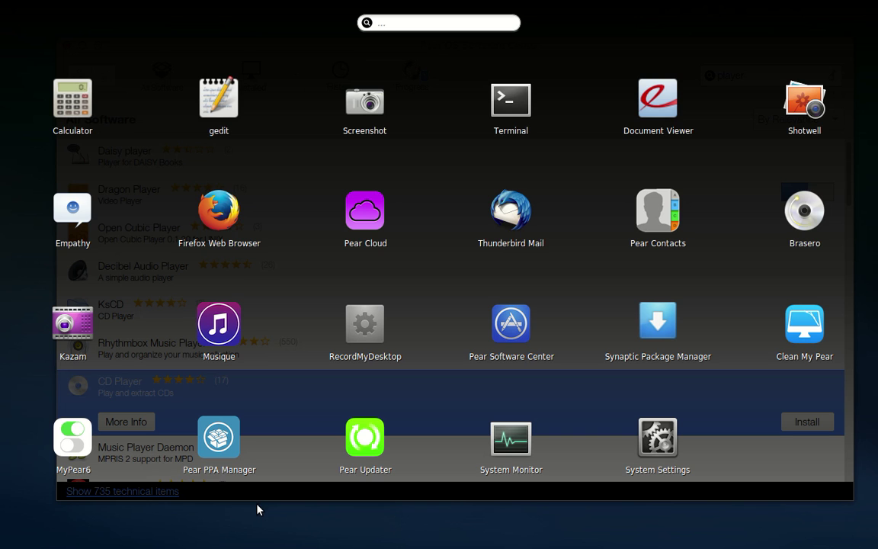
pyautogui.click(271, 522)
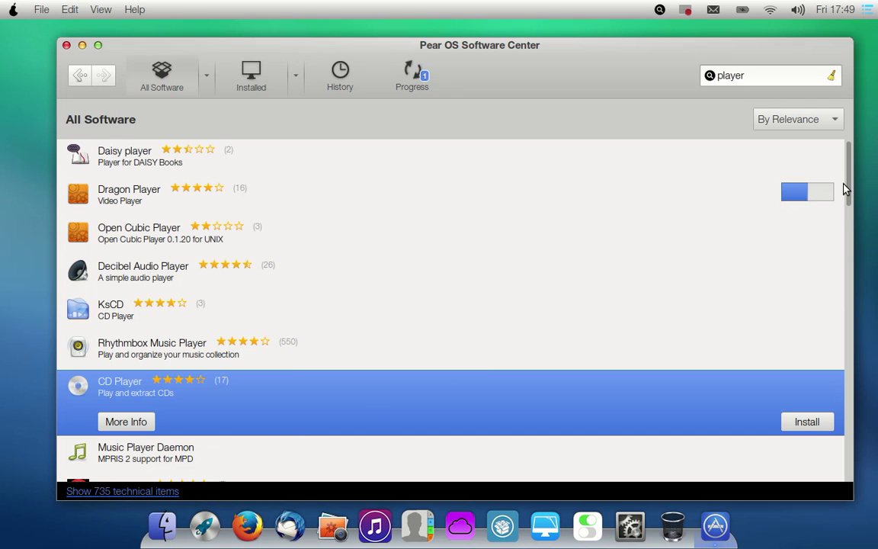
# Step: Browse the search results for player applications and check the Dragon Player entry
pyautogui.scroll(-5, 848, 199)
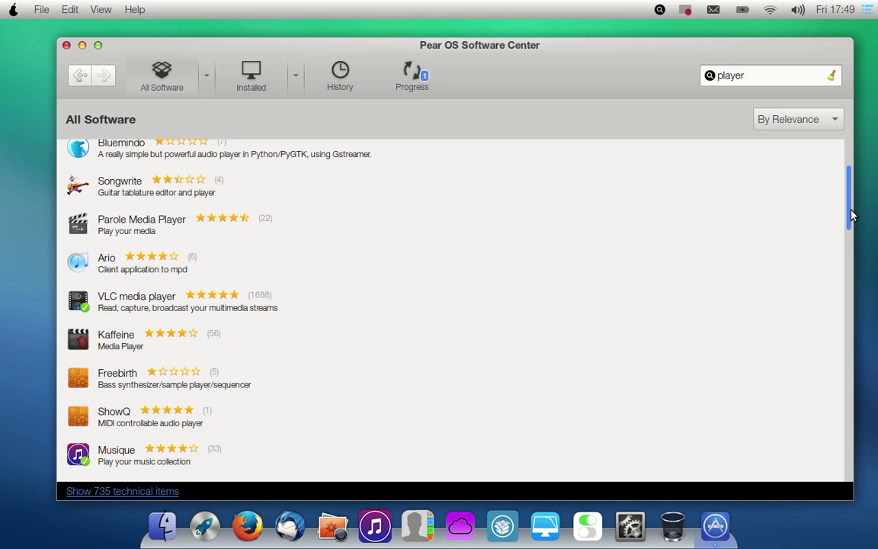
pyautogui.scroll(-5, 853, 221)
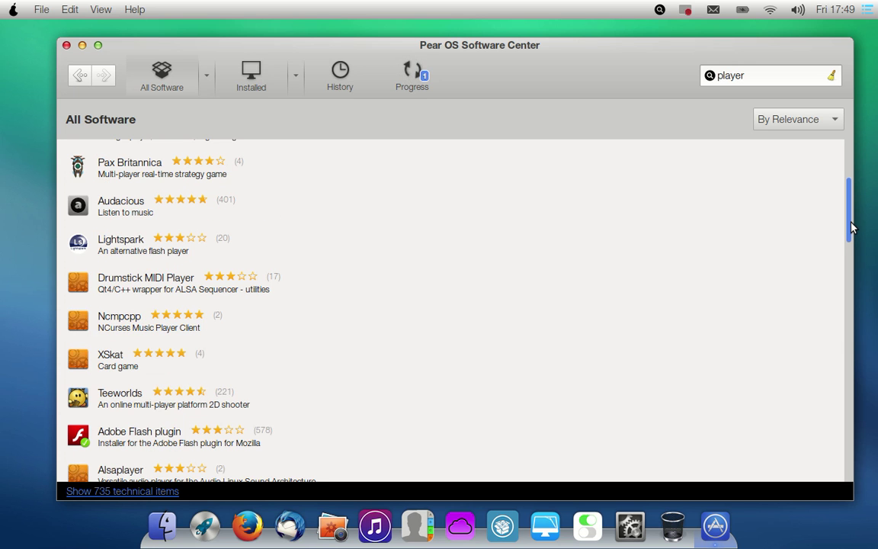
pyautogui.scroll(-3, 853, 229)
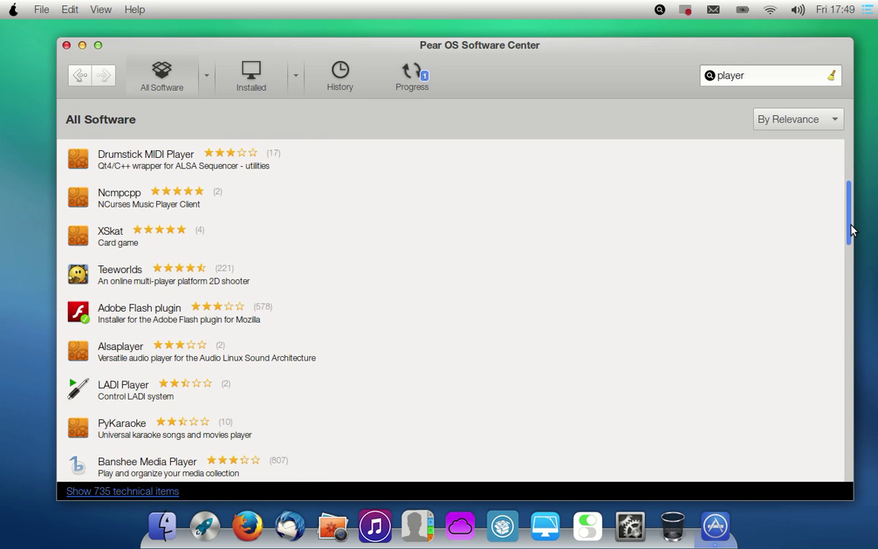
pyautogui.scroll(-3, 852, 231)
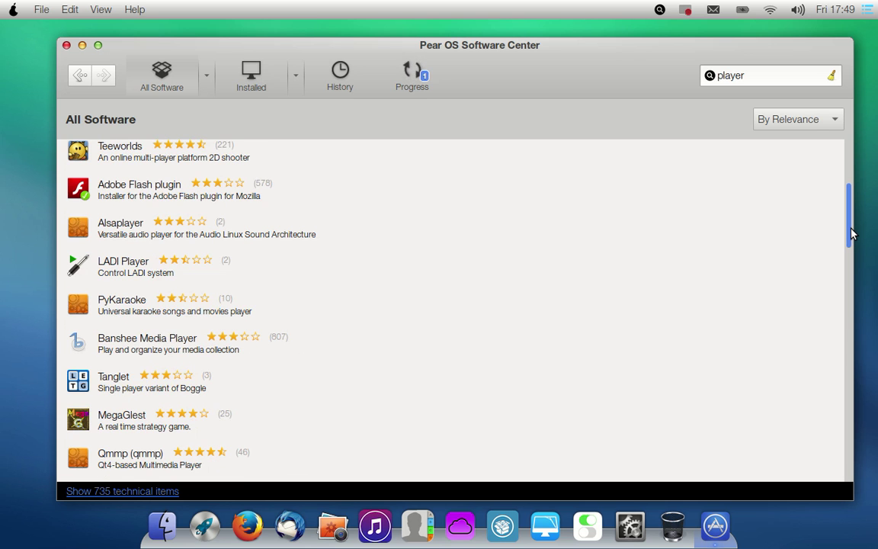
pyautogui.scroll(-10, 853, 237)
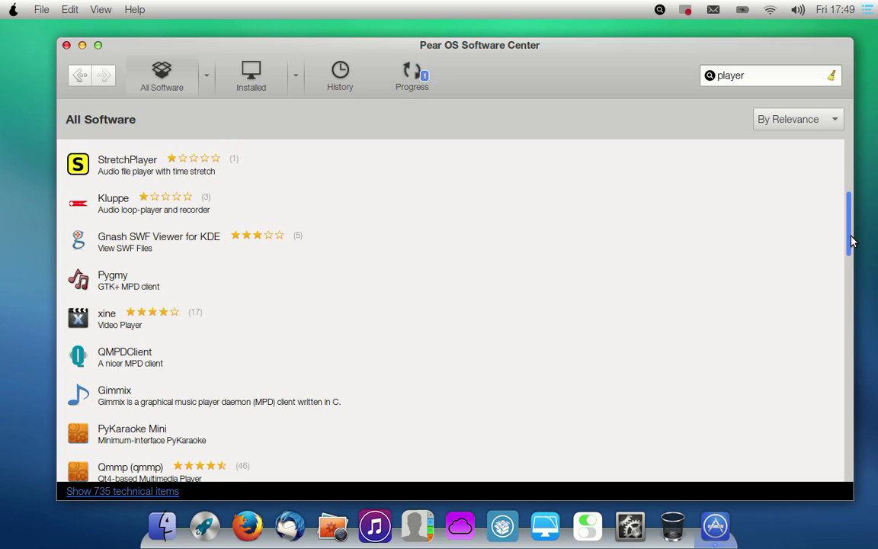
pyautogui.scroll(-10, 852, 243)
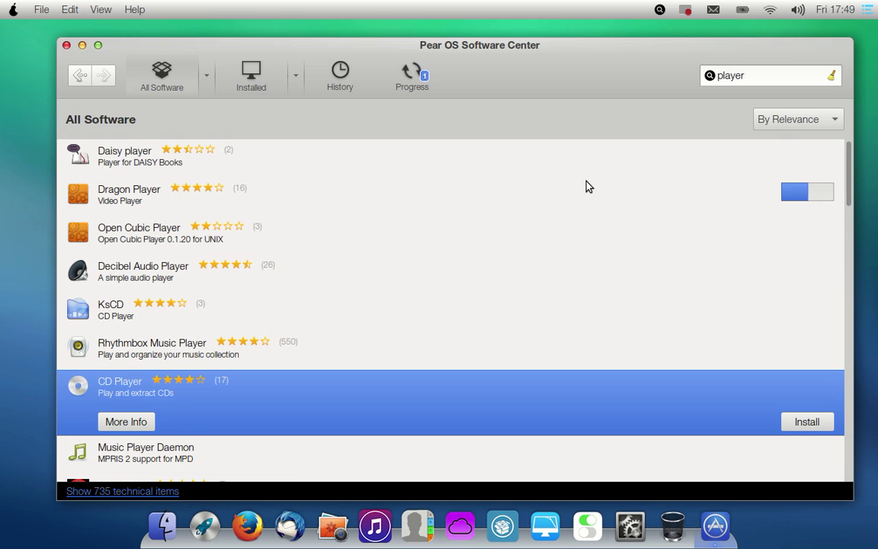
pyautogui.click(587, 186)
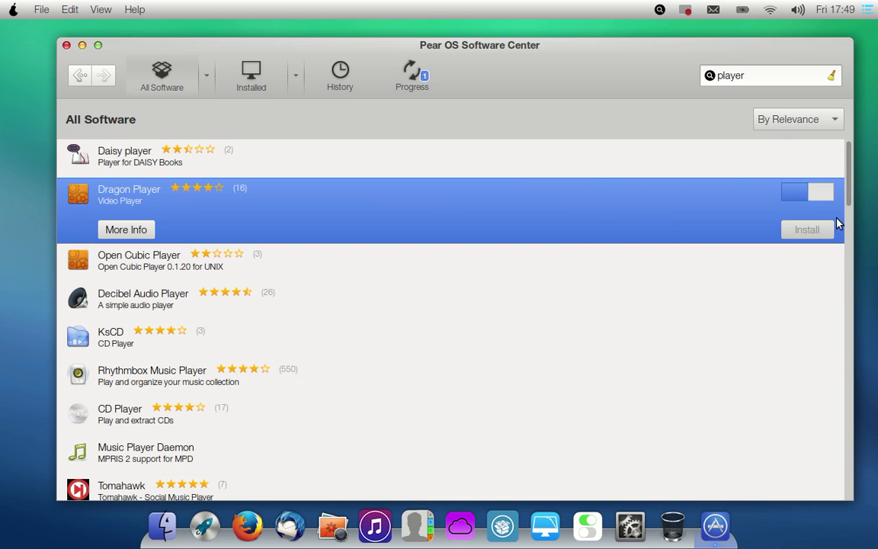
pyautogui.doubleClick(661, 194)
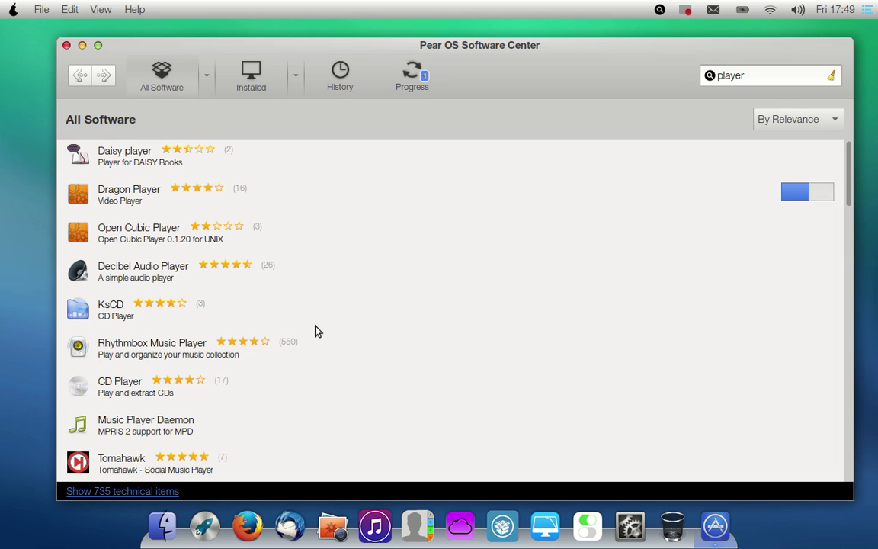
# Step: Install Rhythmbox Music Player from the player search results
pyautogui.click(281, 347)
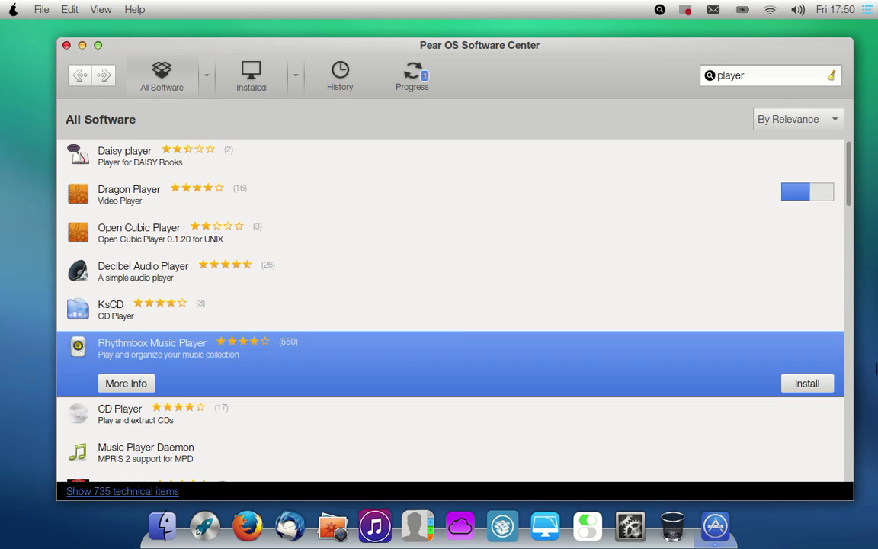
pyautogui.click(824, 391)
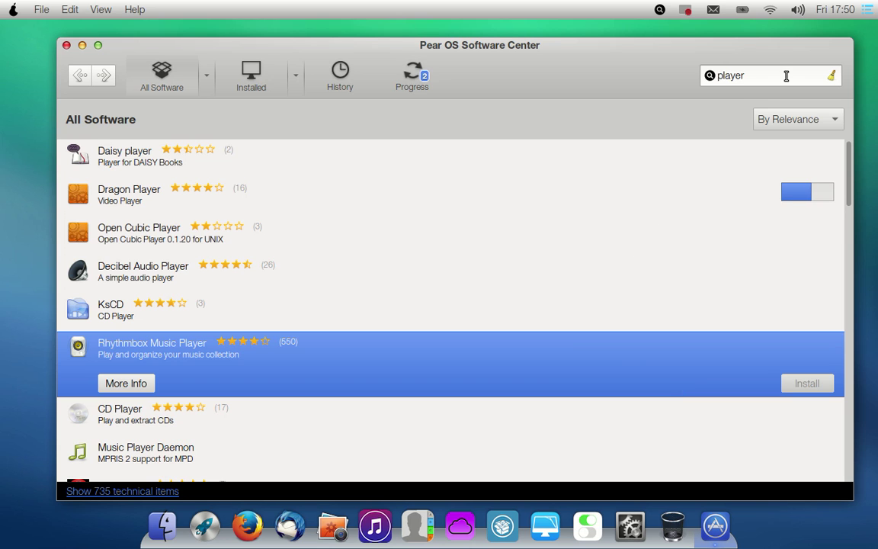
# Step: Search the catalogue for "radio" and install Radio Tray
pyautogui.doubleClick(745, 74)
pyautogui.write('radio')
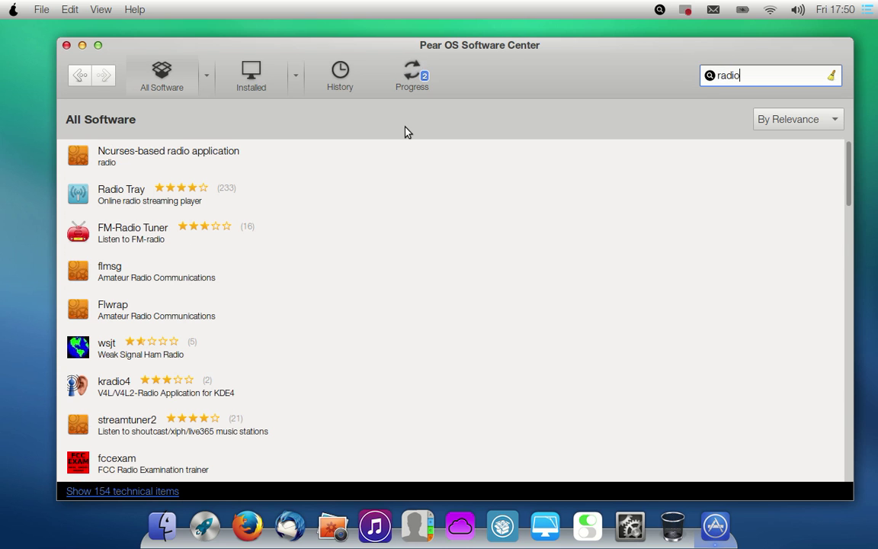
pyautogui.click(305, 197)
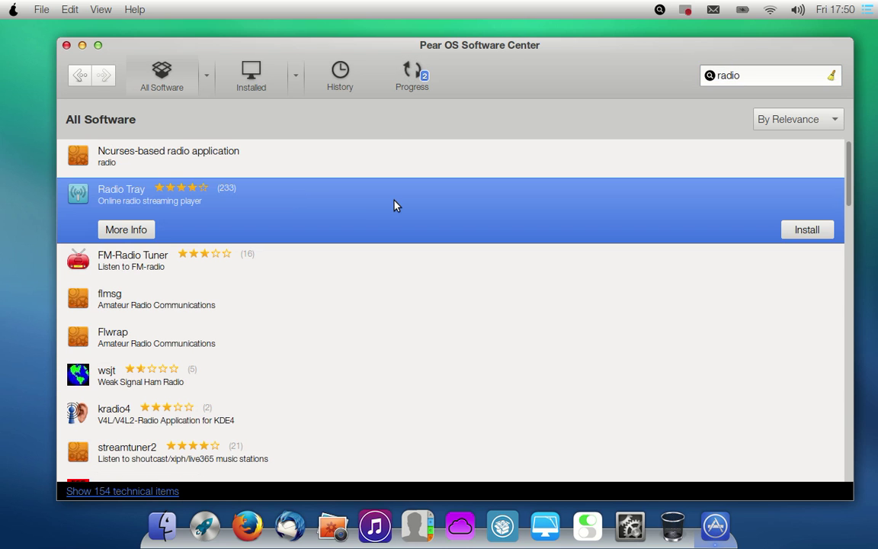
pyautogui.click(808, 228)
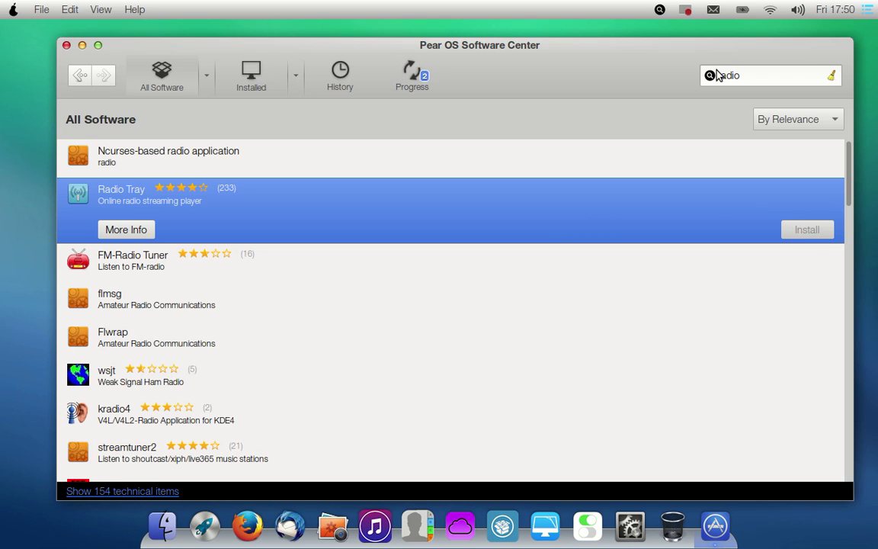
# Step: Replace the catalogue search term with "tv"
pyautogui.click(751, 77)
pyautogui.press('BackSpace')
pyautogui.press('BackSpace')
pyautogui.press('BackSpace')
pyautogui.press('BackSpace')
pyautogui.press('BackSpace')
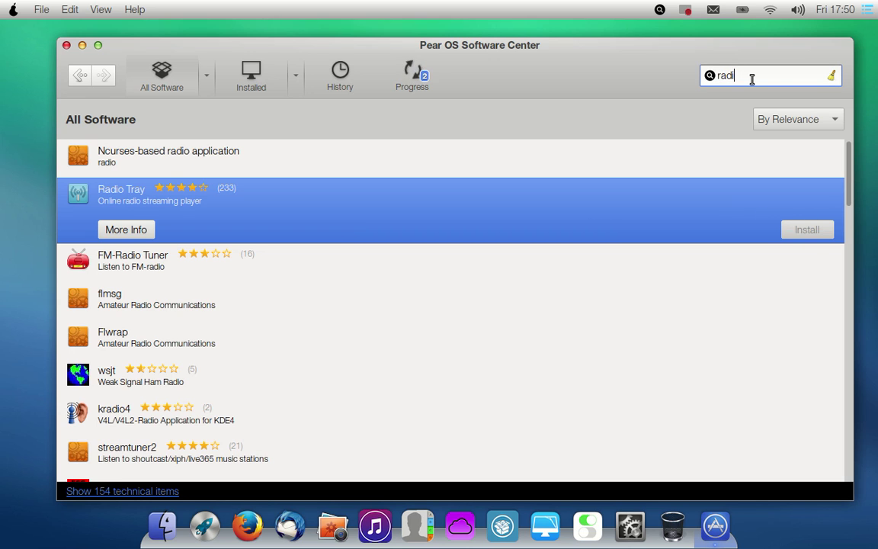
pyautogui.write('tv')
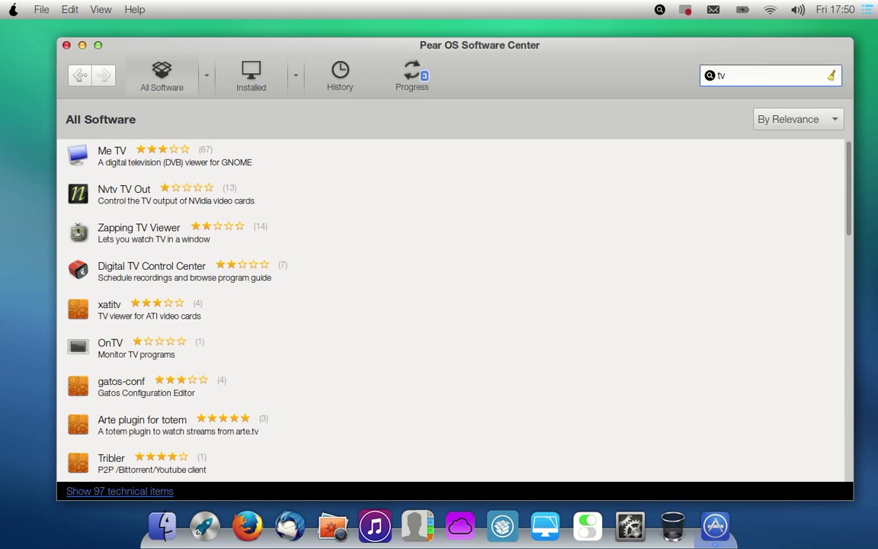
# Step: Try to narrow the search to "tv tux" and remove the added word
pyautogui.write(' tux')
pyautogui.press('BackSpace')
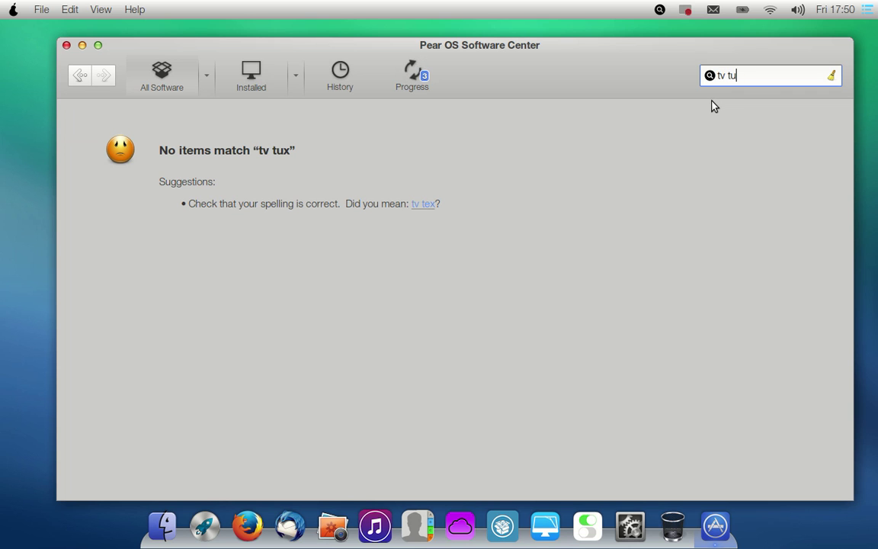
pyautogui.press('BackSpace')
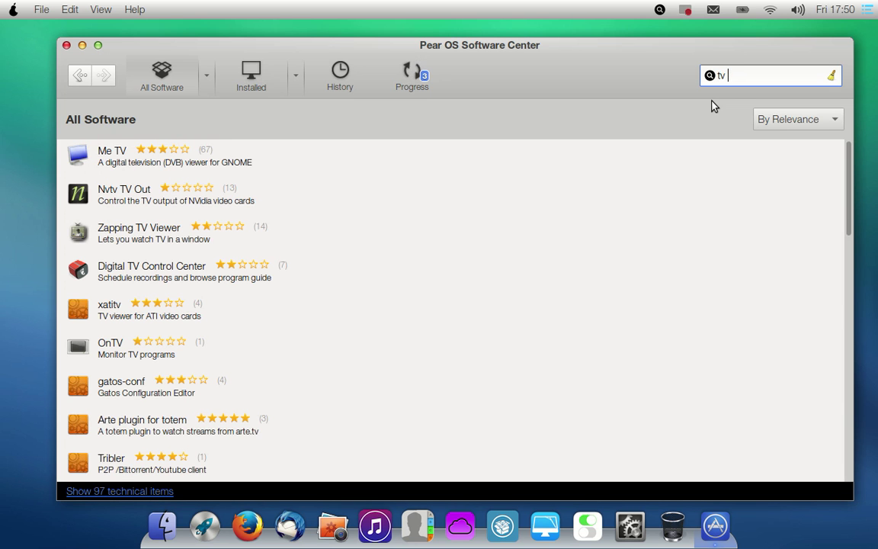
# Step: Install FreetuxTV Television Channels Player from the end of the results, authenticating with the account password
pyautogui.moveTo(852, 194); pyautogui.dragTo(837, 444)
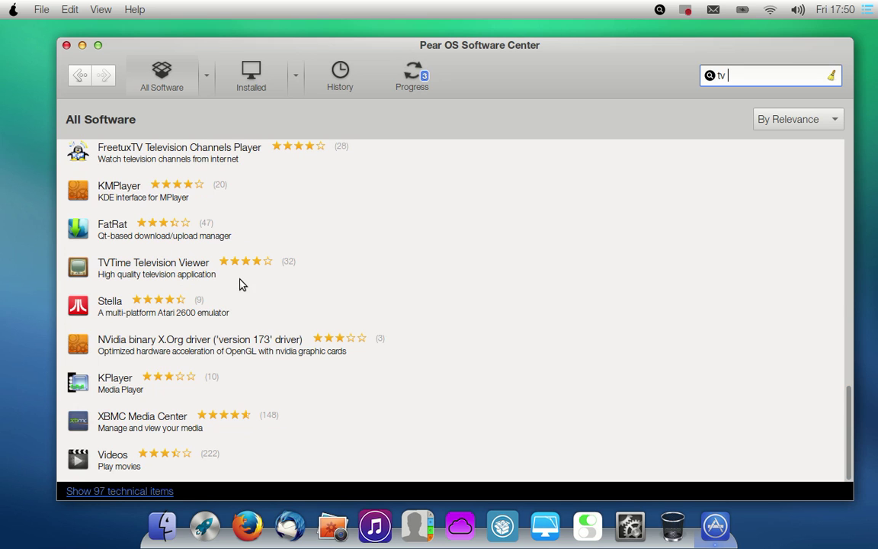
pyautogui.click(143, 165)
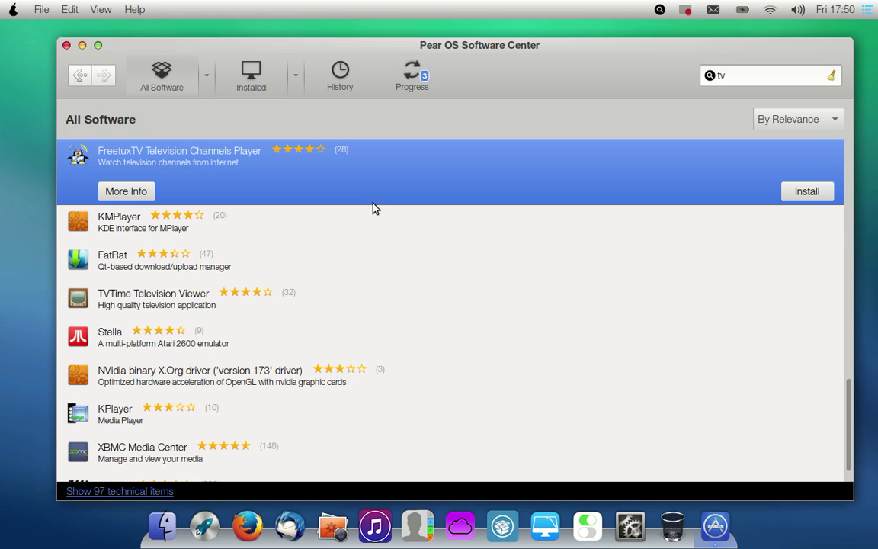
pyautogui.click(808, 200)
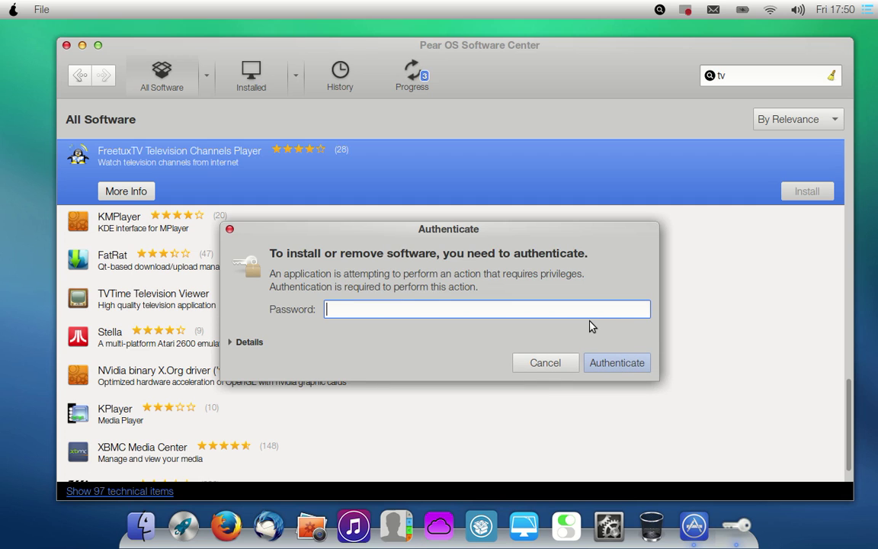
pyautogui.write('*******')
pyautogui.click(595, 367)
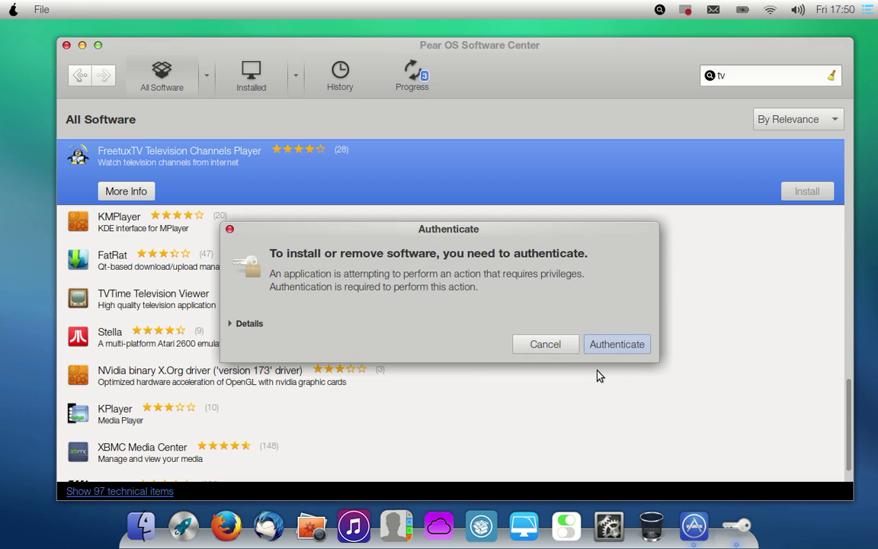
# Step: Check the progress of the queued software installations
pyautogui.click(414, 79)
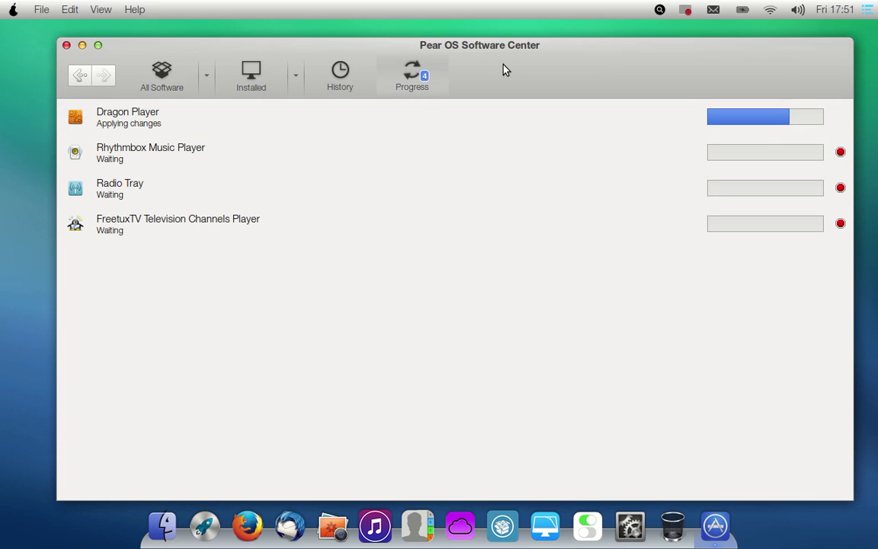
pyautogui.moveTo(503, 71); pyautogui.dragTo(491, 73)
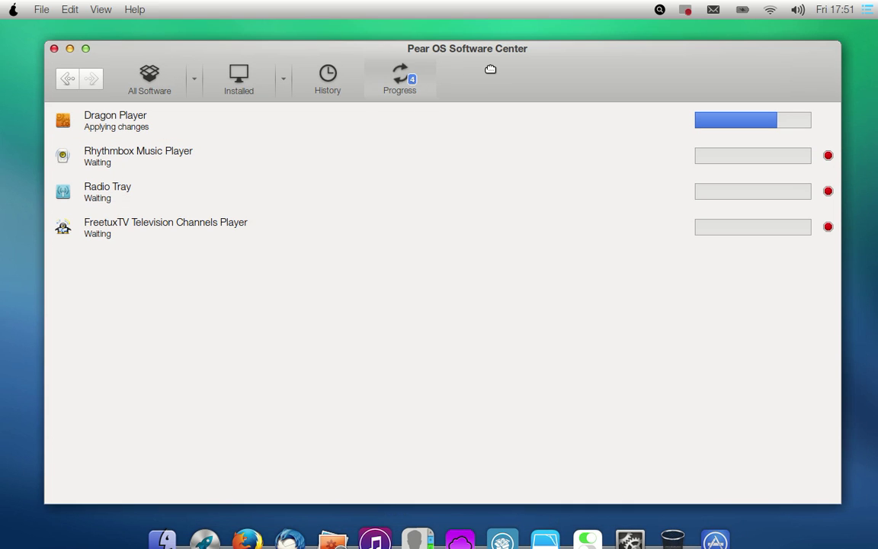
pyautogui.click(685, 11)
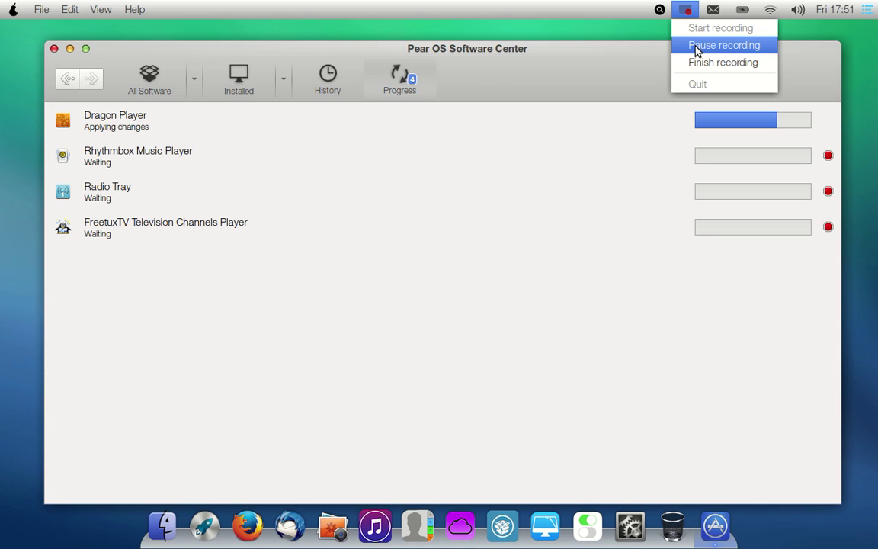
pyautogui.click(696, 47)
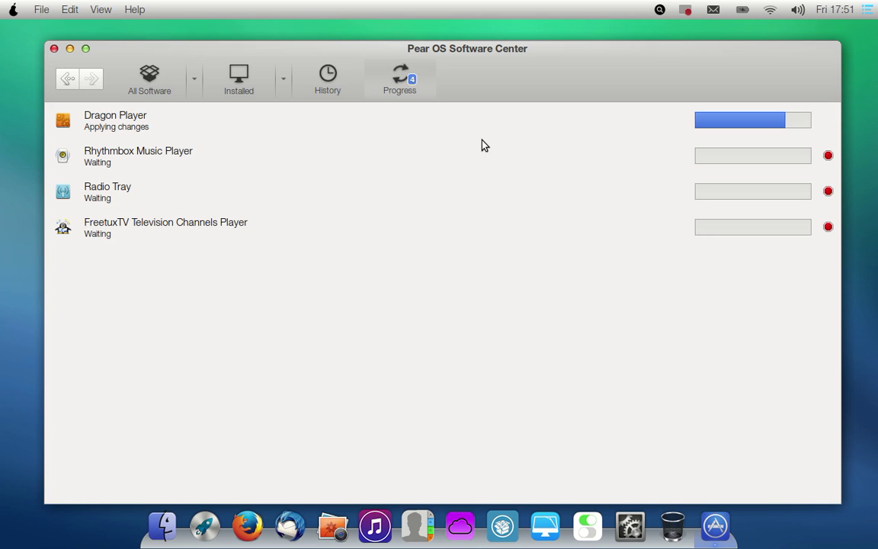
# Step: Return to the software catalogue and search for "firewall"
pyautogui.click(67, 78)
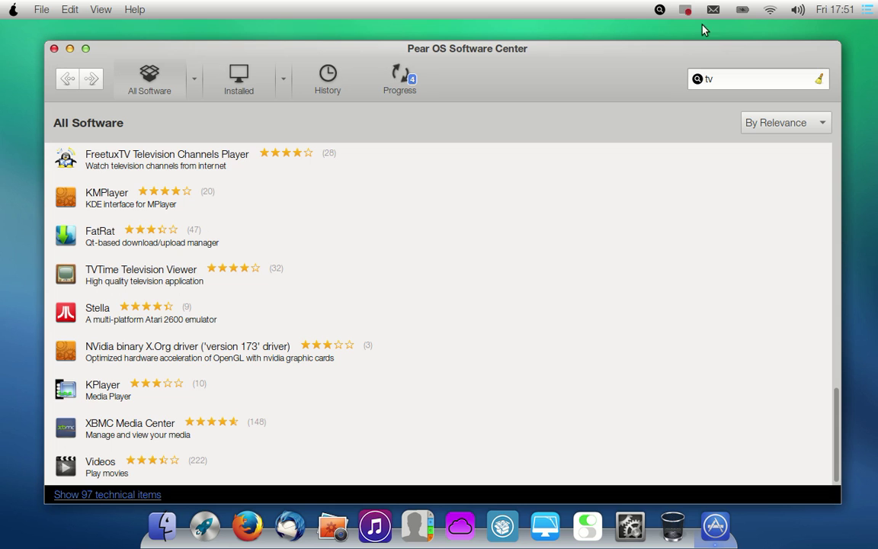
pyautogui.click(747, 80)
pyautogui.press('BackSpace')
pyautogui.press('BackSpace')
pyautogui.press('BackSpace')
pyautogui.write('firewall')
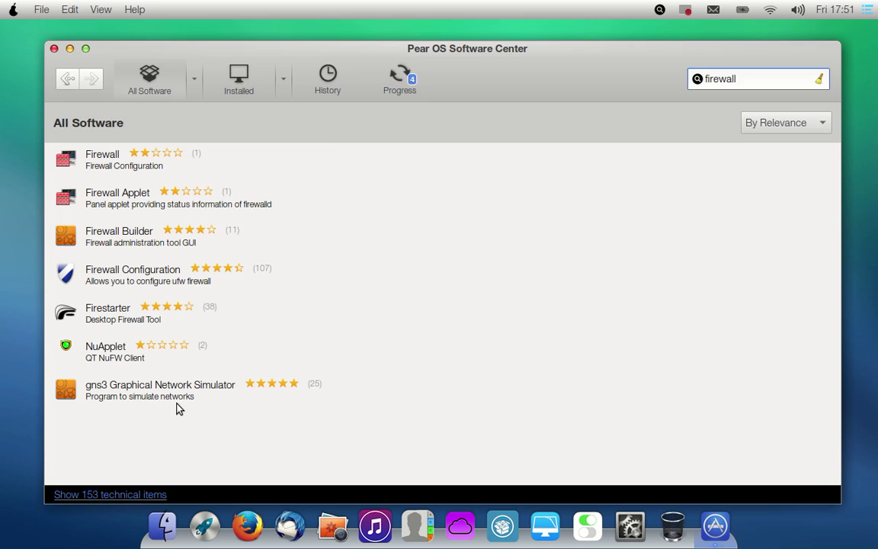
# Step: Compare the Firestarter and Firewall Configuration entries, ending with Firestarter selected
pyautogui.click(140, 328)
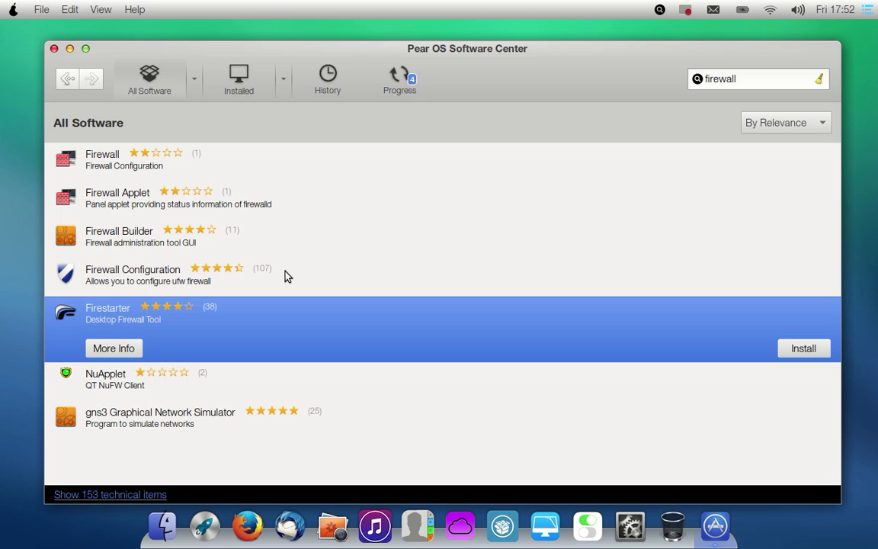
pyautogui.click(206, 275)
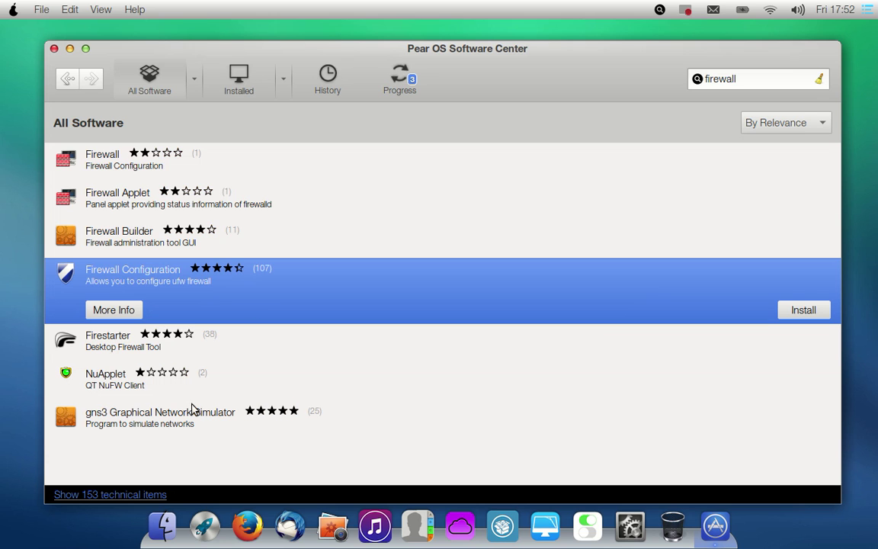
pyautogui.click(189, 351)
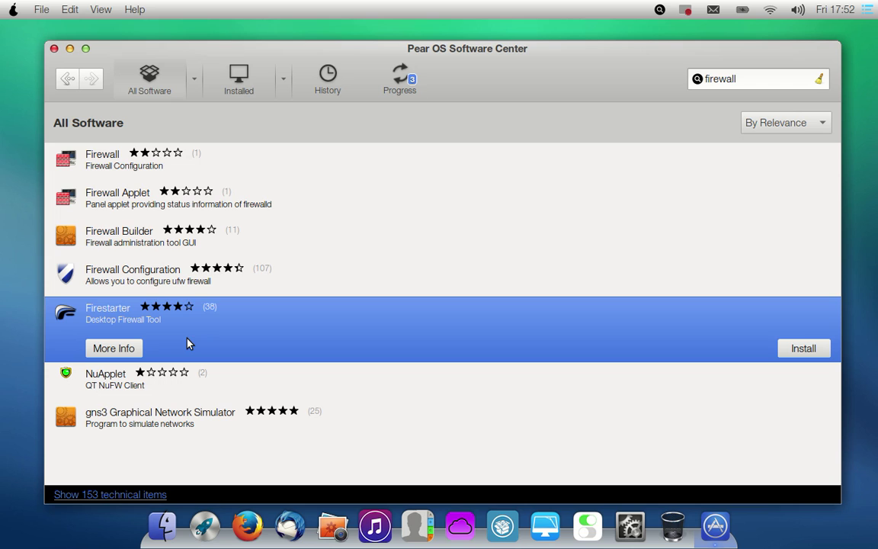
# Step: Install Firestarter, and review the Firewall Configuration details and the installation queue
pyautogui.click(804, 349)
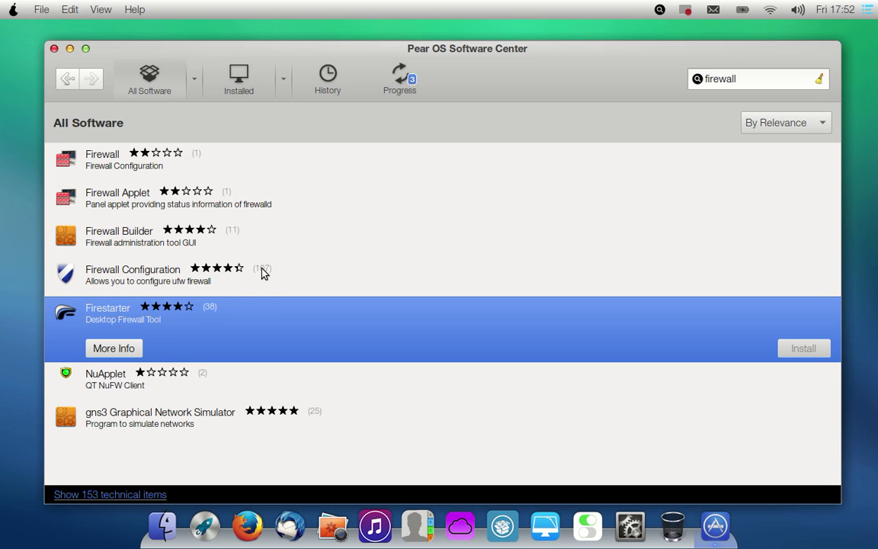
pyautogui.click(261, 273)
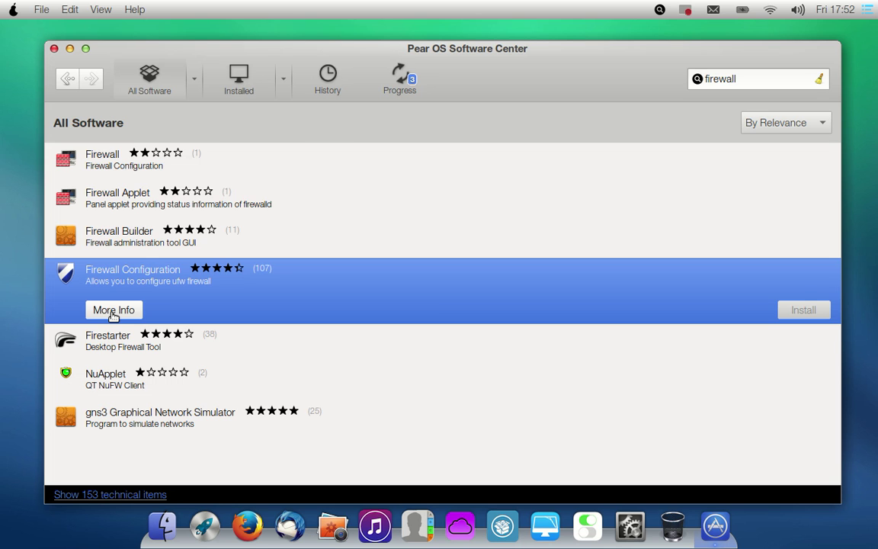
pyautogui.click(114, 311)
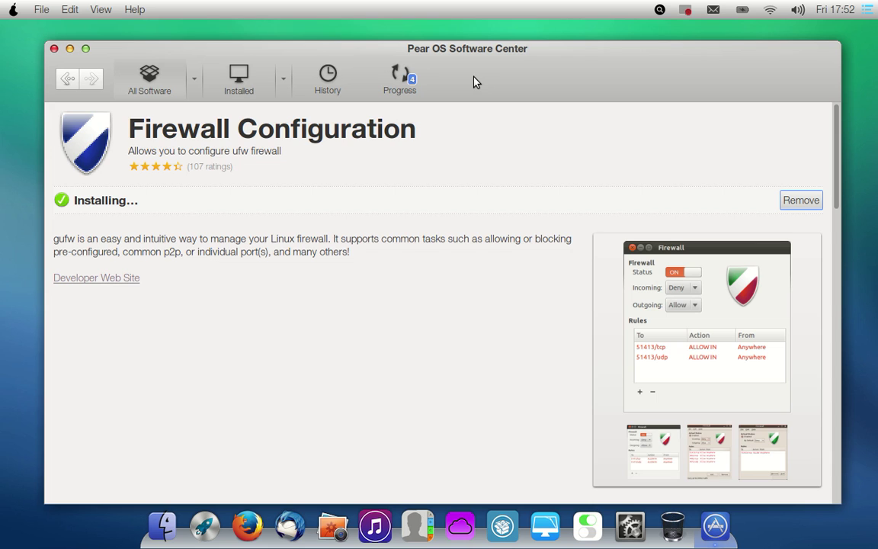
pyautogui.hotkey('ctrl', '4')
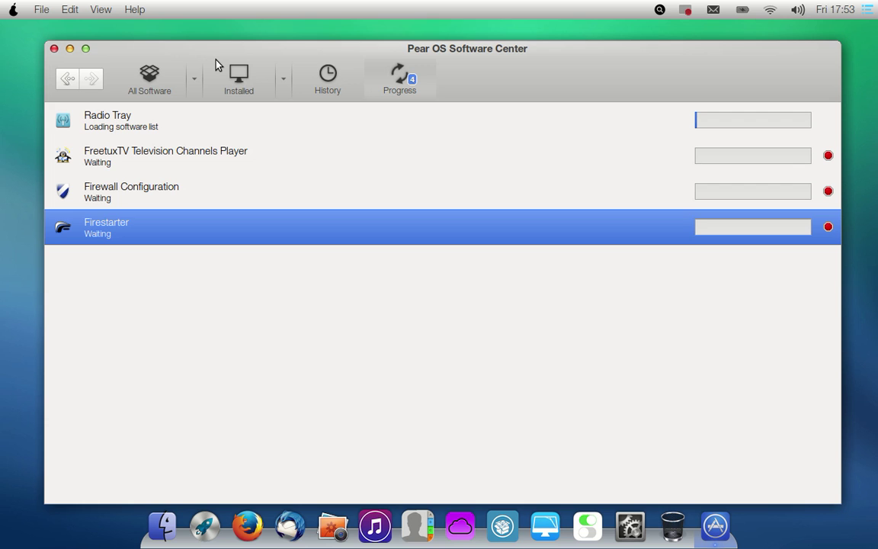
# Step: Return to the full software catalogue, search for "movie" and install OpenShot Video Editor
pyautogui.click(149, 76)
pyautogui.write('movi')
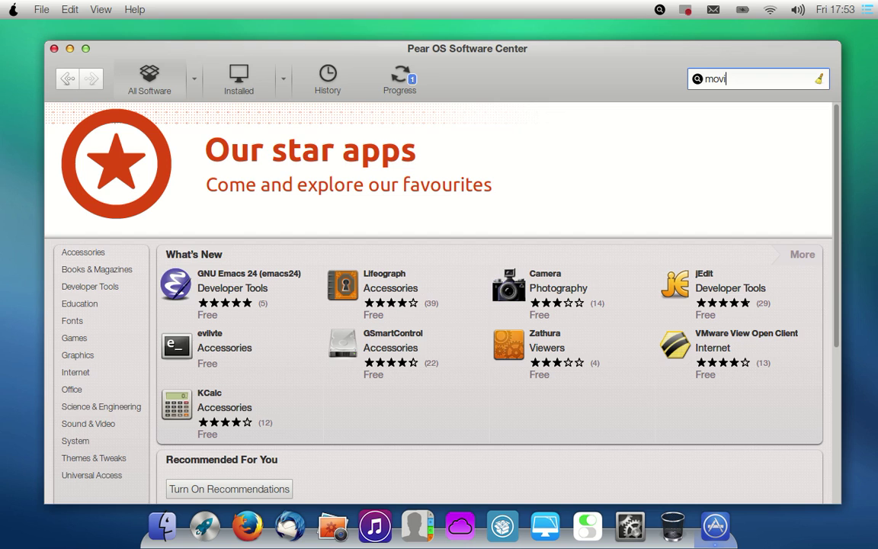
pyautogui.write('e')
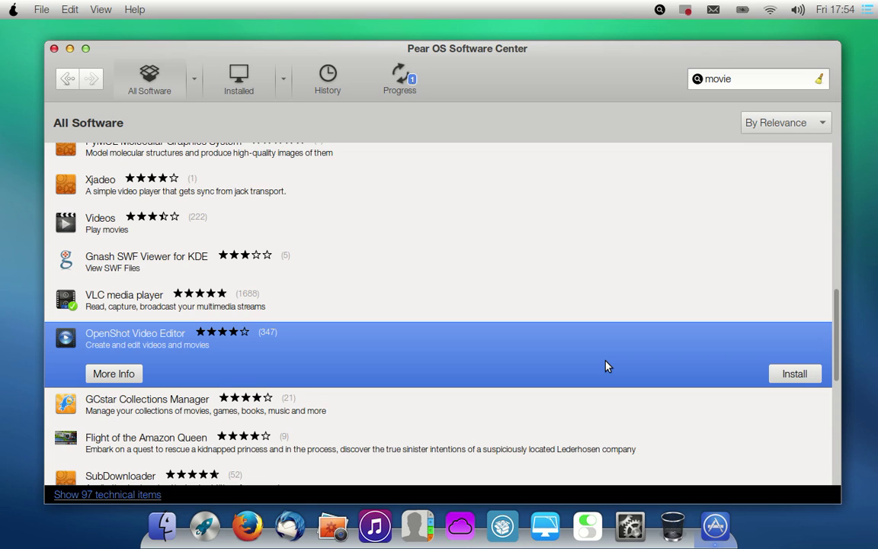
# Step: Search the catalogue for "picture", install PhotoFilmStrip and browse the remaining results
pyautogui.write('picture')
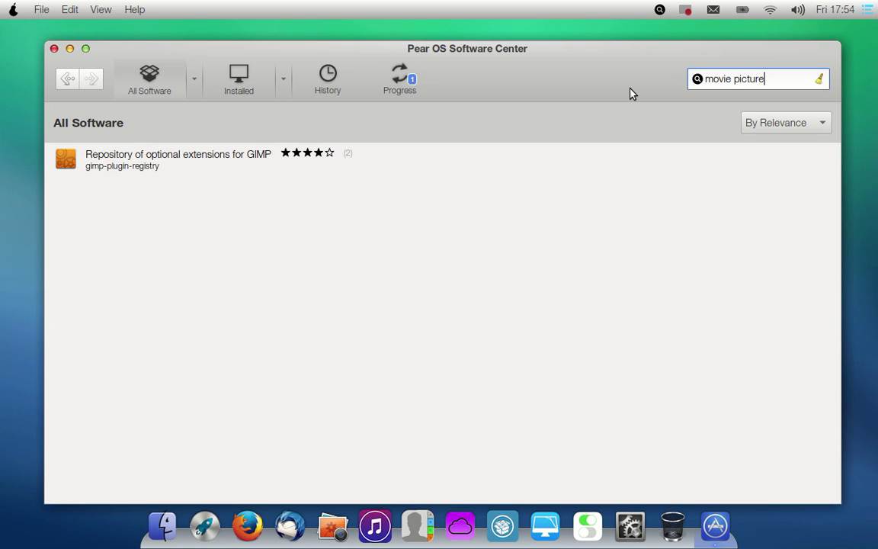
pyautogui.doubleClick(718, 79)
pyautogui.press('BackSpace')
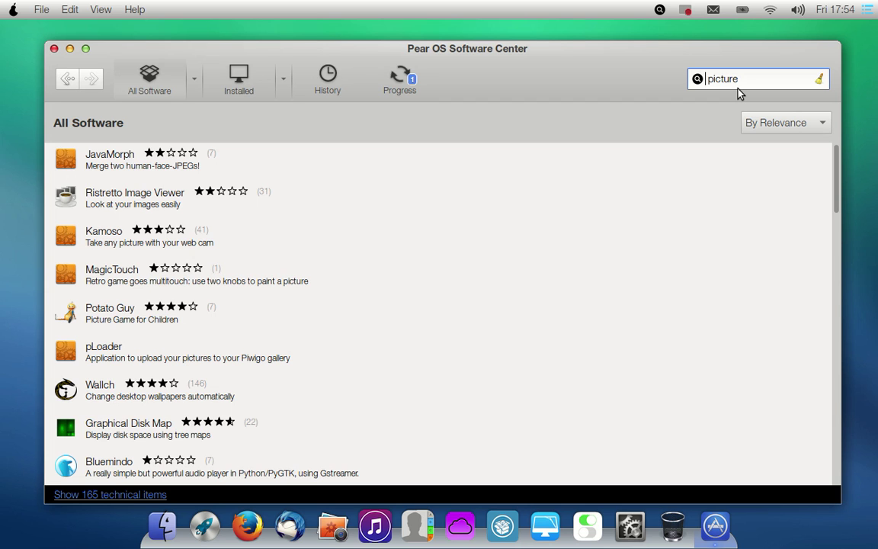
pyautogui.scroll(-10, 796, 366)
pyautogui.click(796, 366)
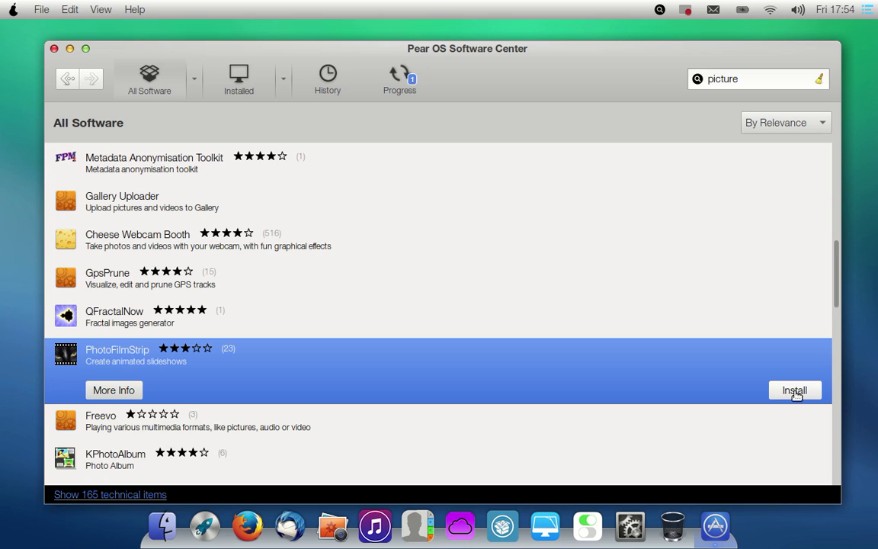
pyautogui.scroll(-10, 831, 378)
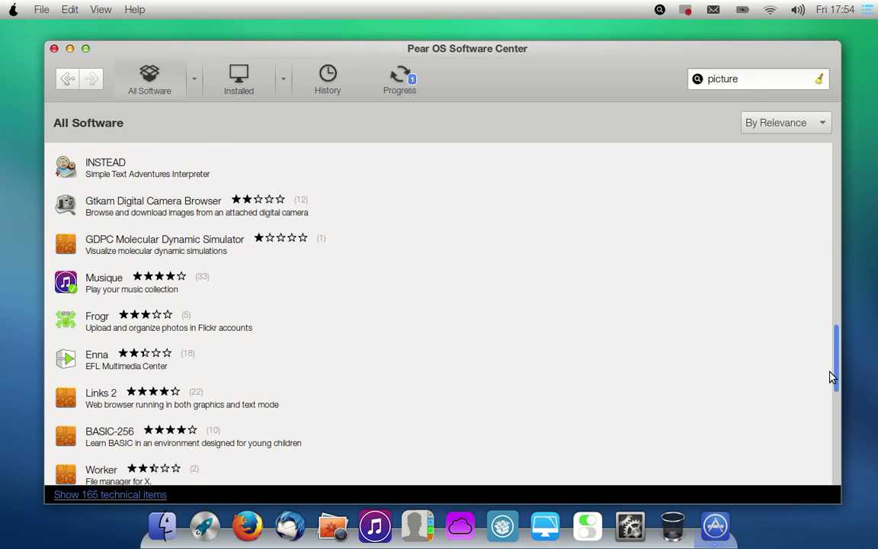
pyautogui.scroll(5, 831, 377)
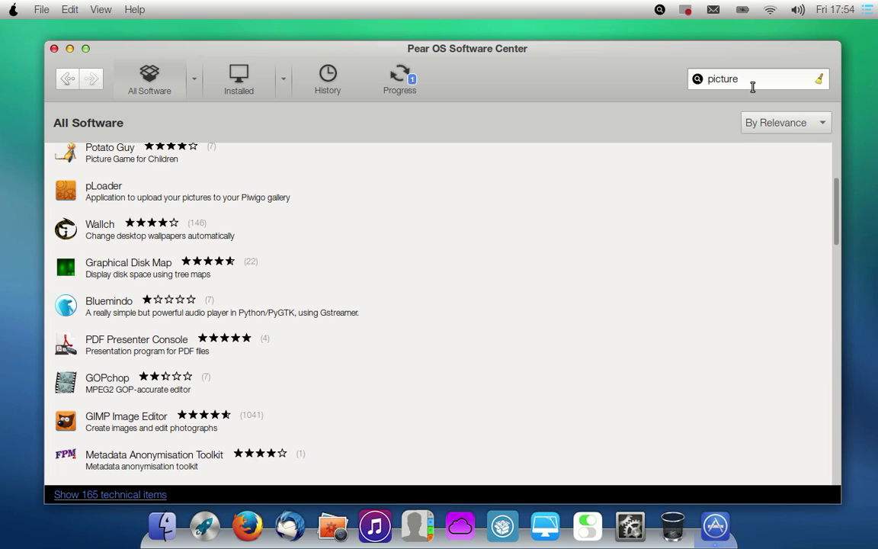
# Step: Search the catalogue for "voip" and install Ekiga Softphone from the results
pyautogui.doubleClick(753, 84)
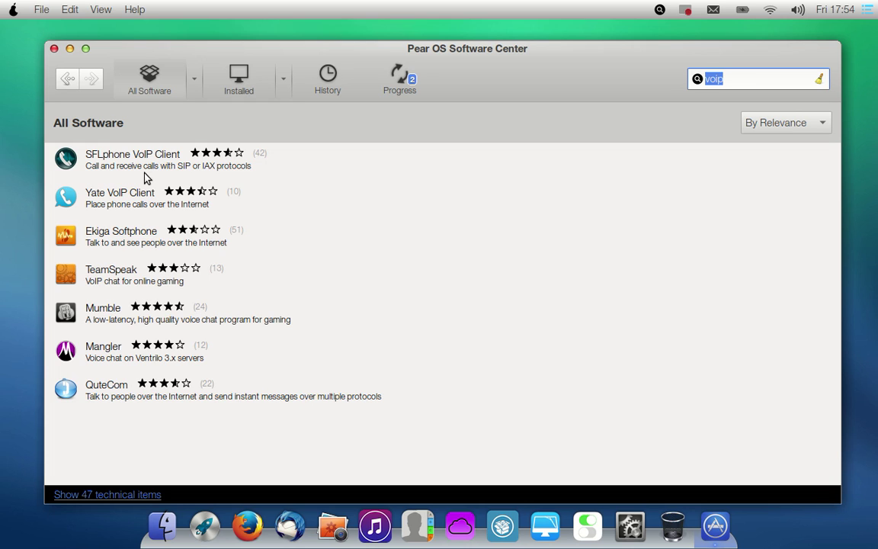
pyautogui.click(242, 238)
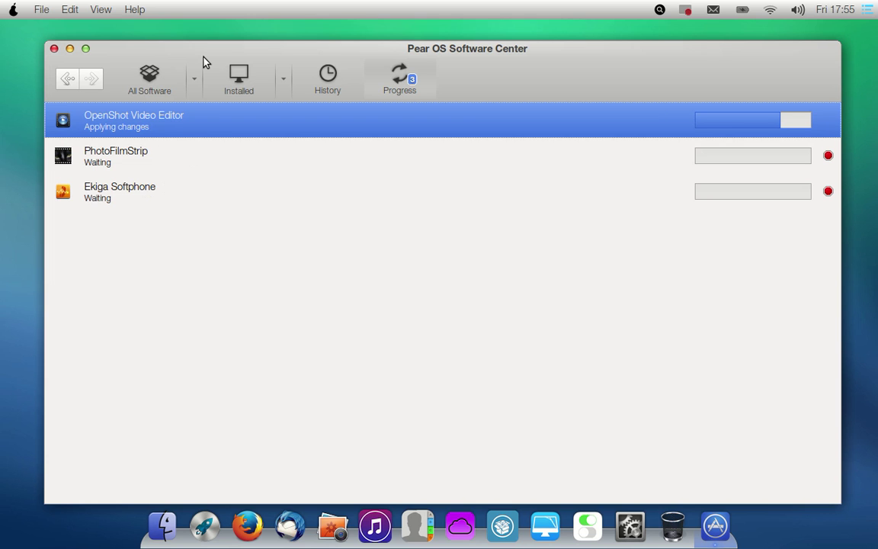
# Step: Search the full catalogue for "office" and look through the LibreOffice entries, including LibreOffice Writer
pyautogui.click(151, 78)
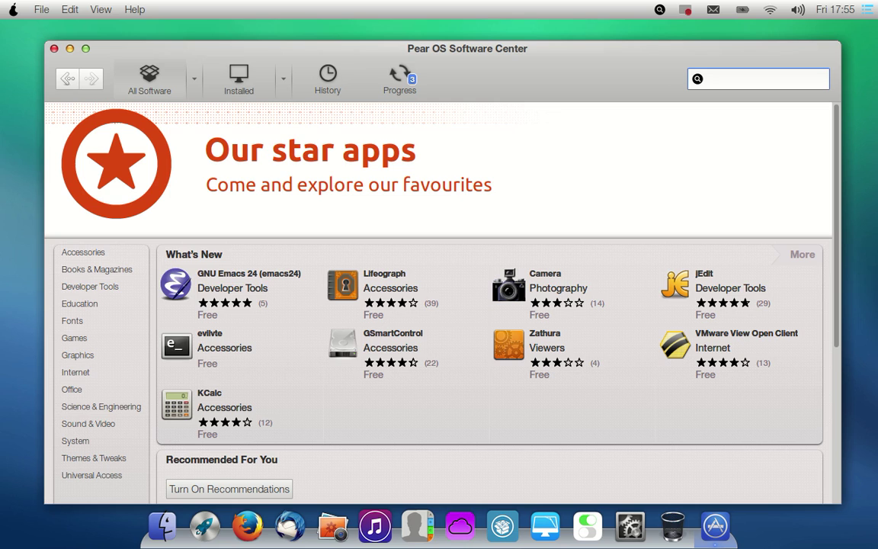
pyautogui.write('office')
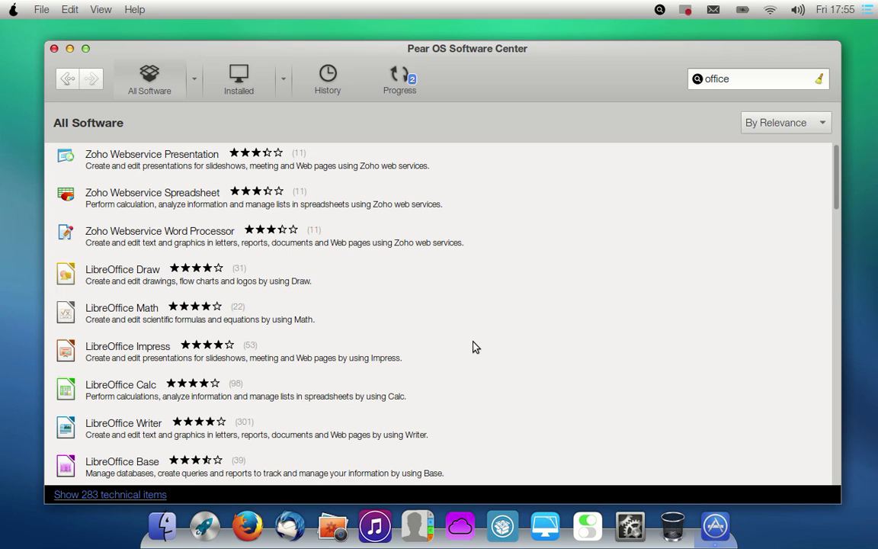
pyautogui.scroll(-5, 472, 347)
pyautogui.click(429, 251)
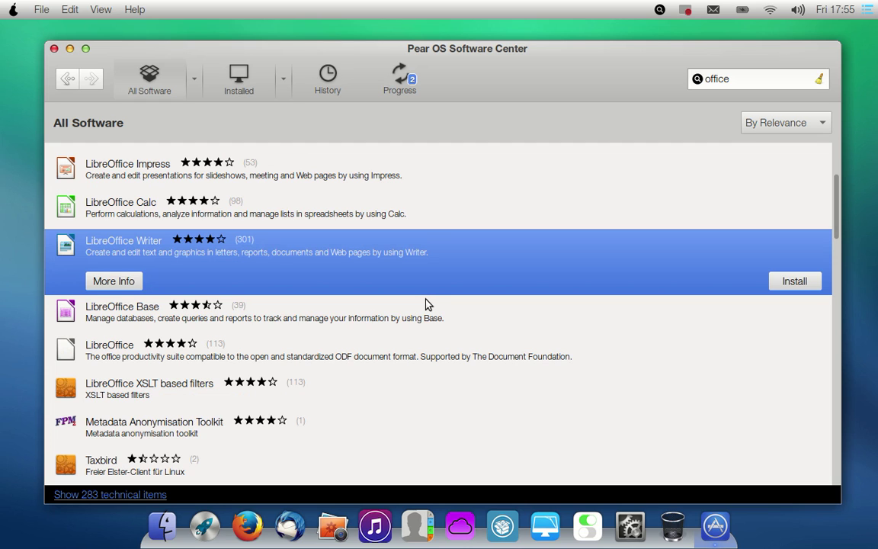
pyautogui.moveTo(836, 223); pyautogui.dragTo(837, 254)
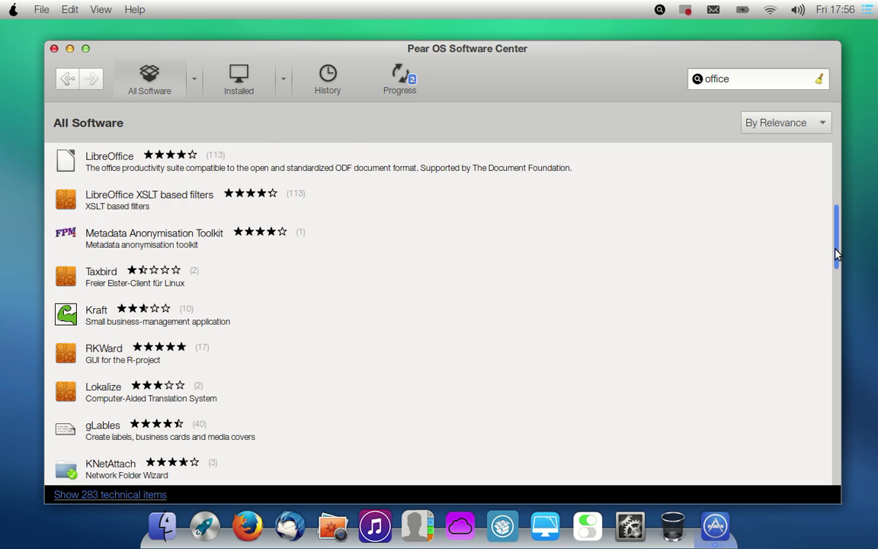
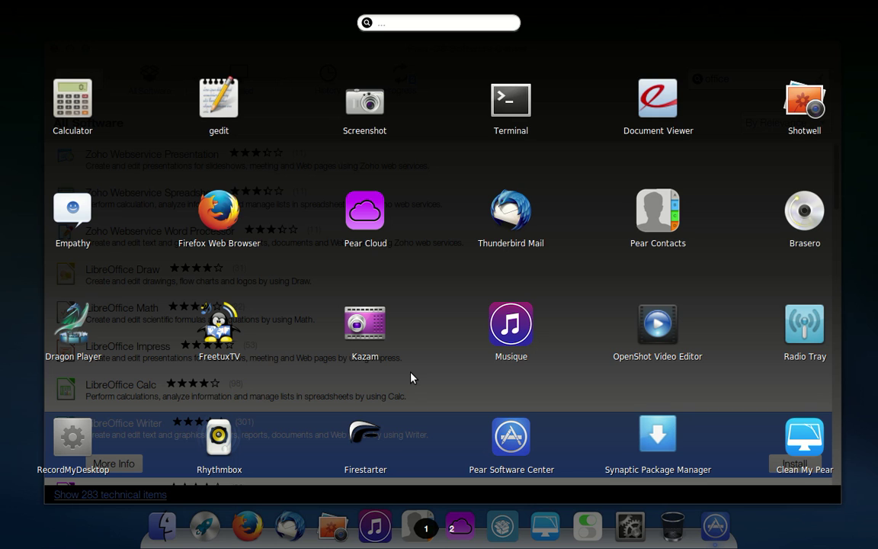
# Step: Launch the installed Firestarter firewall application, authorising it with the account password
pyautogui.write('•')
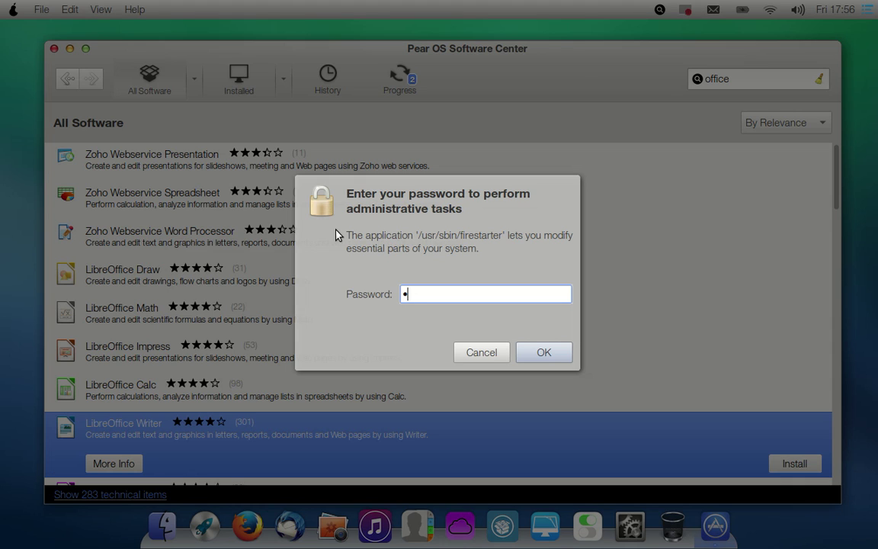
pyautogui.write('•')
pyautogui.press('Return')
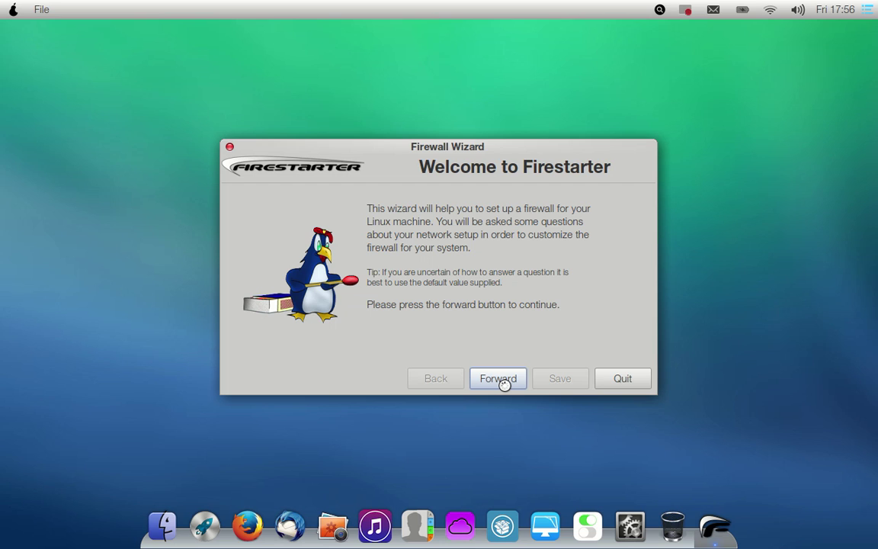
# Step: Complete the Firewall Wizard using wlan0 with a DHCP-assigned address and Internet connection sharing enabled, and start the firewall immediately
pyautogui.click(504, 385)
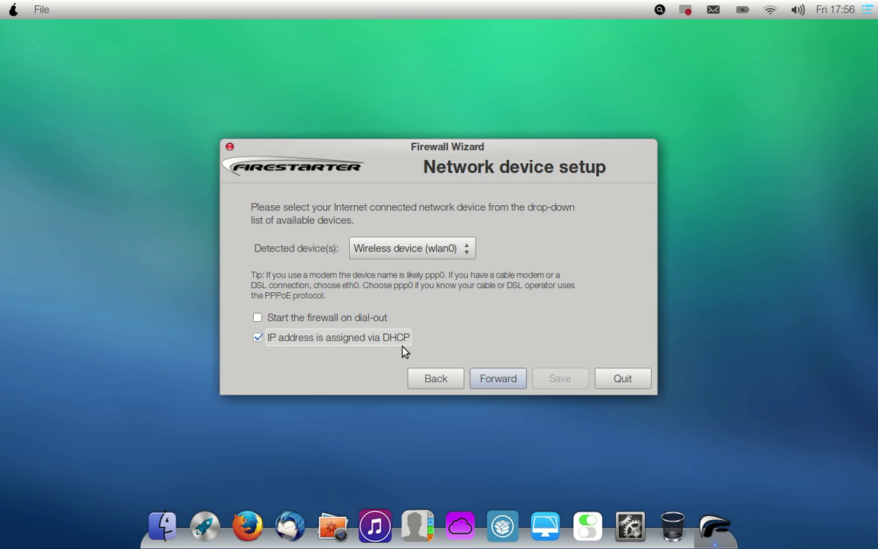
pyautogui.press('Return')
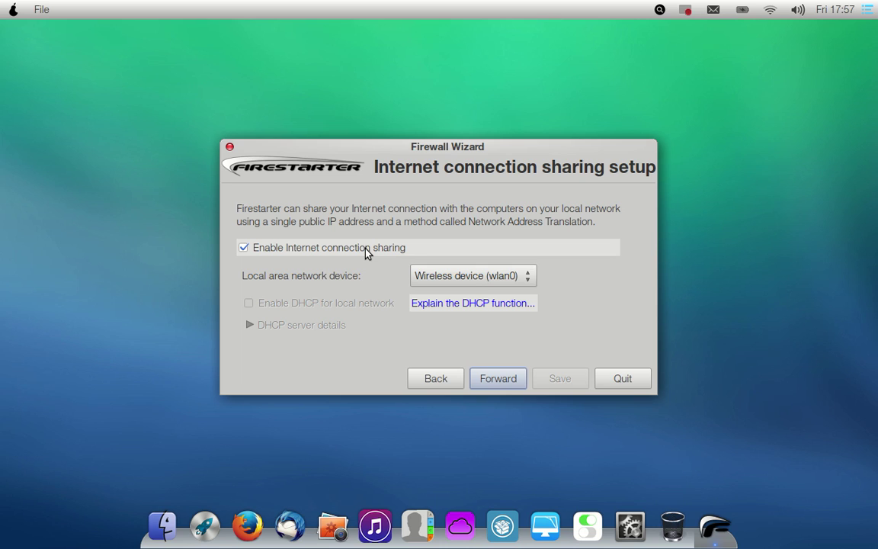
pyautogui.click(498, 378)
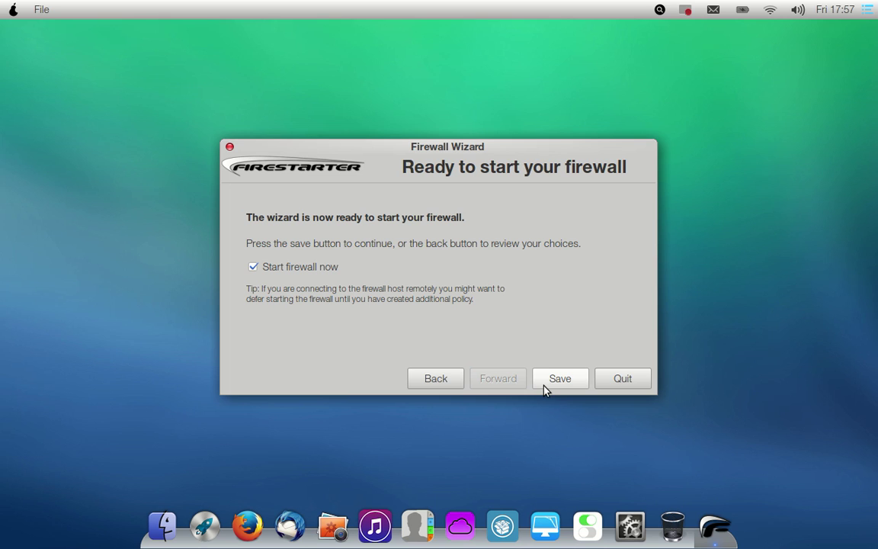
pyautogui.click(559, 379)
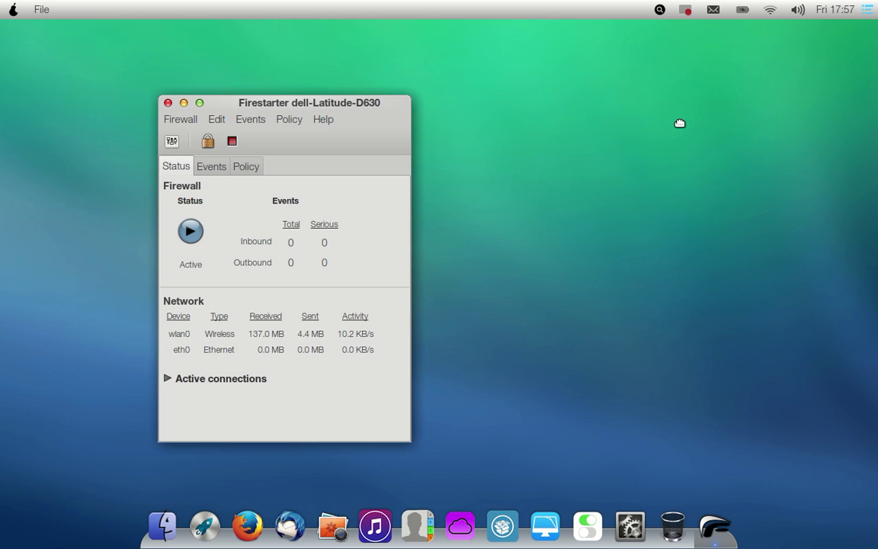
# Step: Expand the active connections in Firestarter and move its window to the side of the desktop
pyautogui.moveTo(283, 326); pyautogui.dragTo(631, 330)
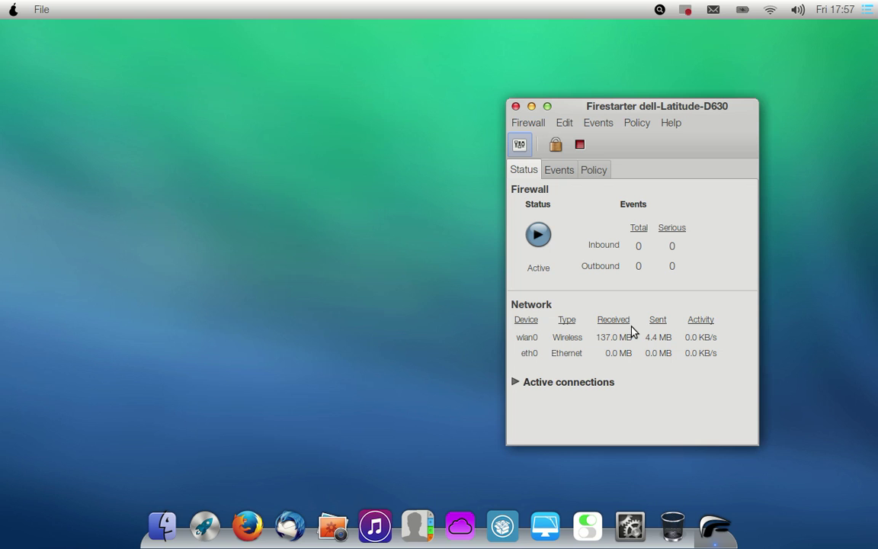
pyautogui.click(671, 122)
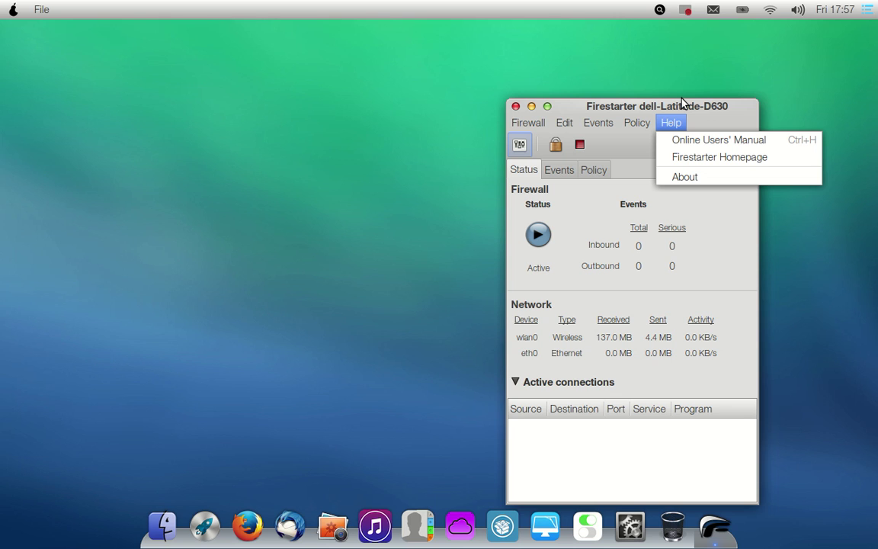
pyautogui.moveTo(684, 101); pyautogui.dragTo(757, 40)
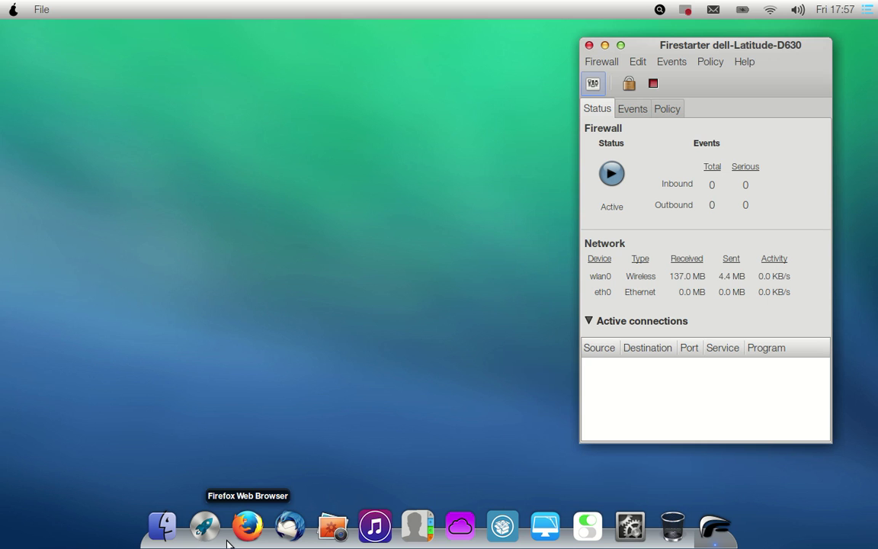
# Step: Switch to the Pear Software Center from the application launcher and search for "temper"
pyautogui.click(215, 532)
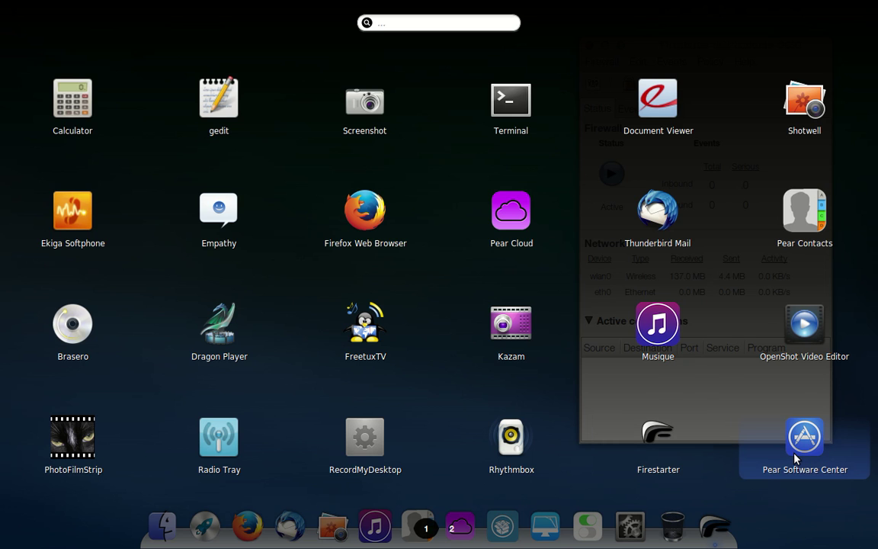
pyautogui.click(795, 458)
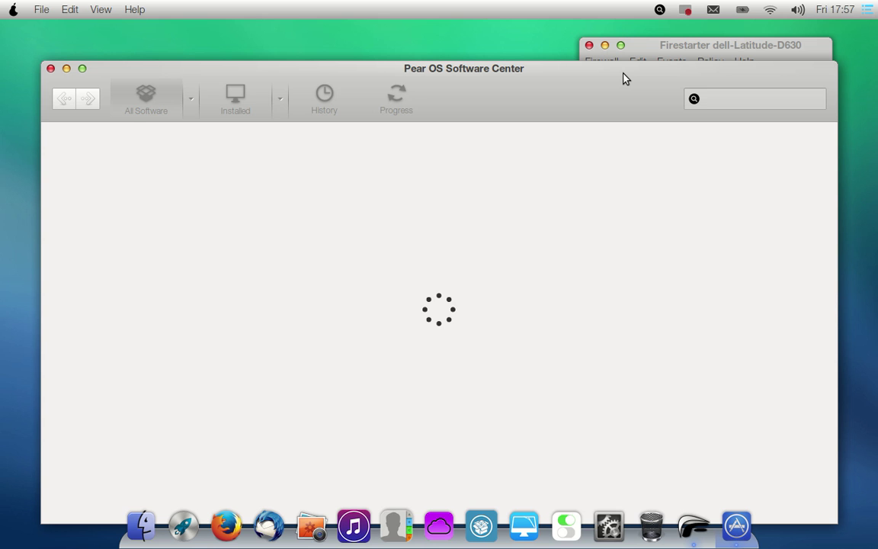
pyautogui.write('temp')
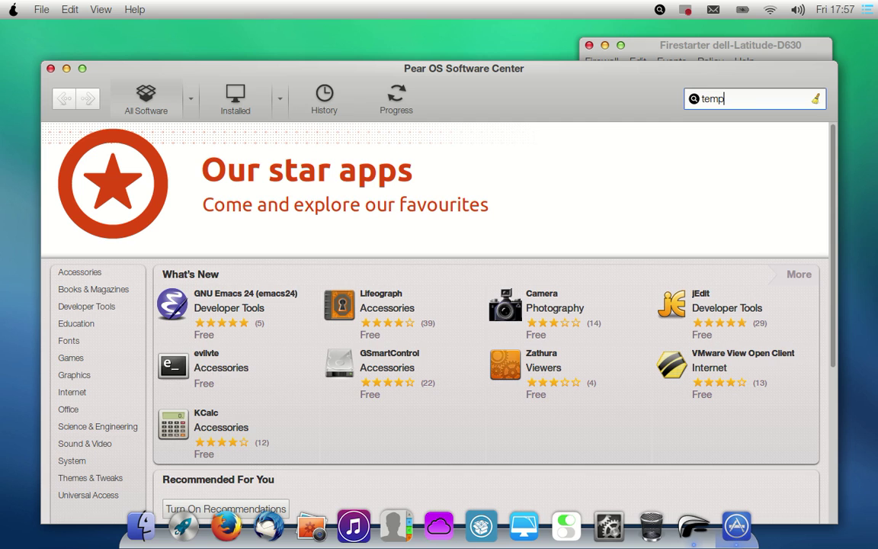
pyautogui.write('ertu')
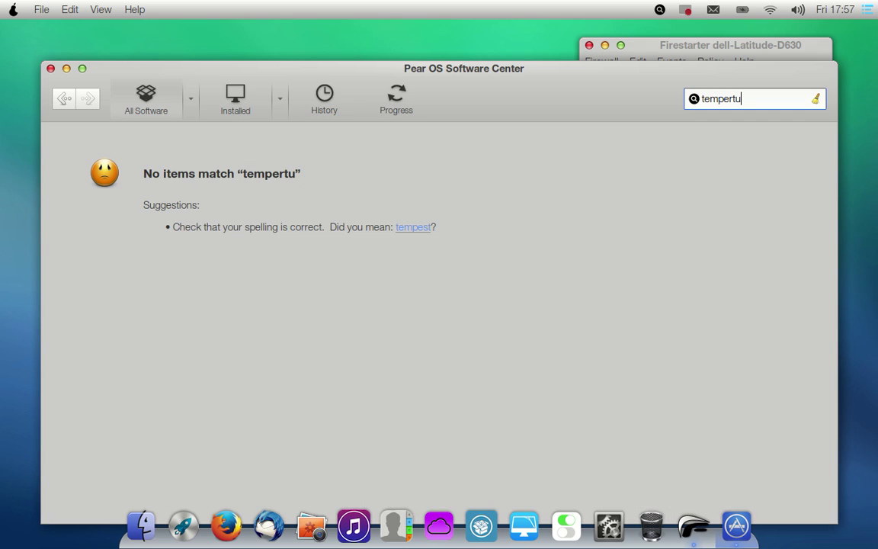
pyautogui.press('BackSpace')
pyautogui.press('BackSpace')
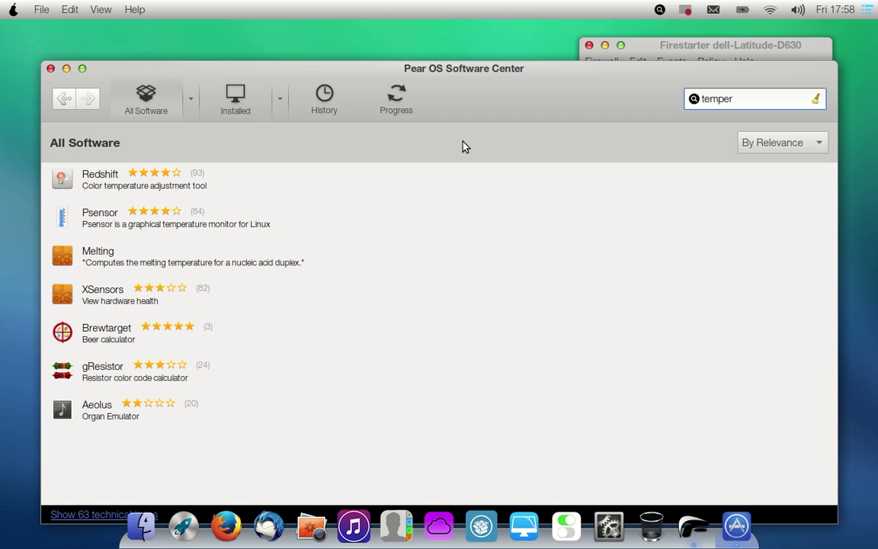
# Step: Install the Psensor temperature monitor, authenticating with the account password
pyautogui.click(109, 215)
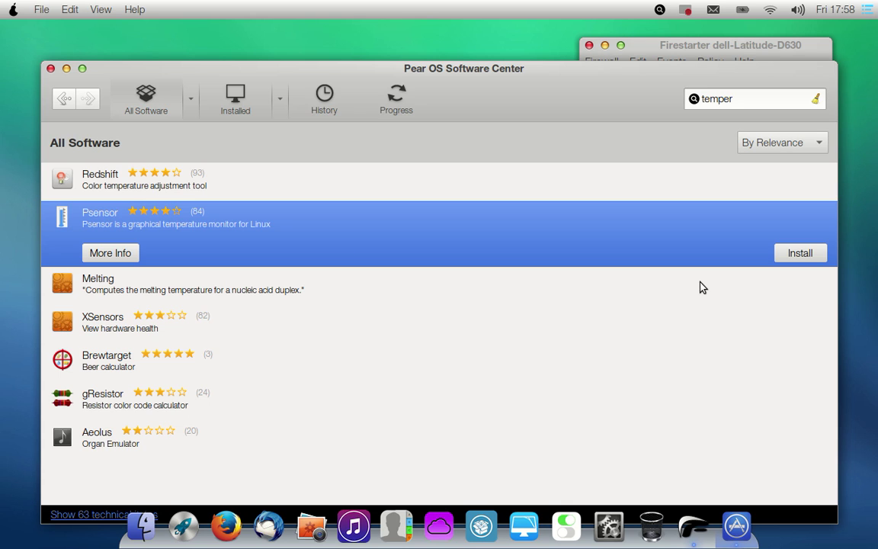
pyautogui.click(794, 255)
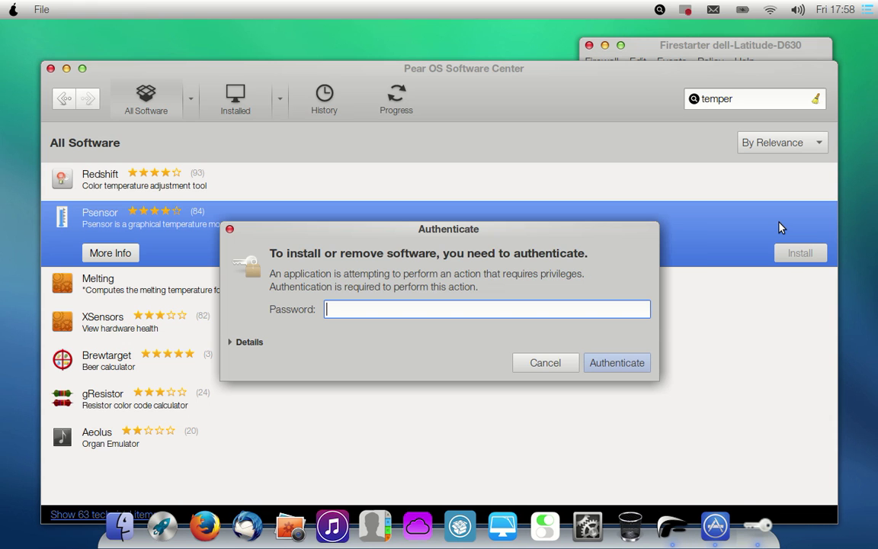
pyautogui.write('••••')
pyautogui.press('Return')
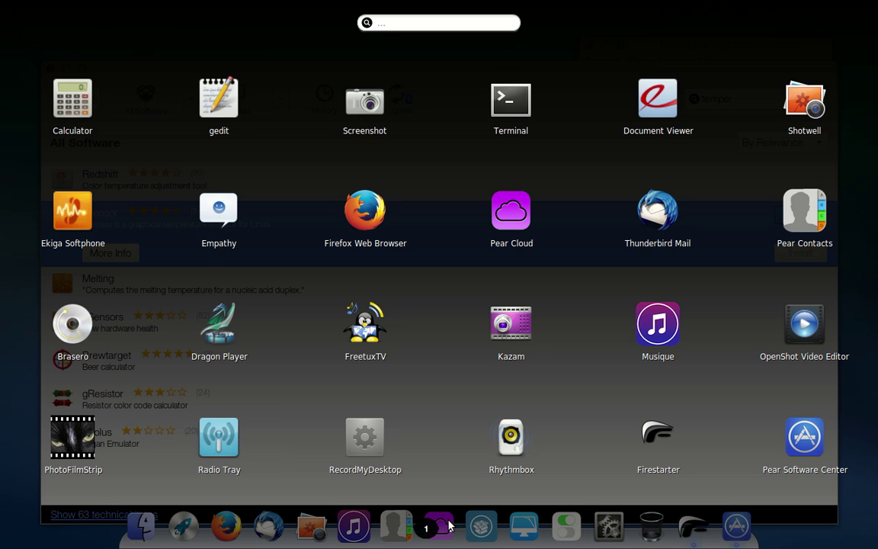
# Step: Look through both pages of installed applications in the launcher and return to the software catalogue
pyautogui.click(450, 526)
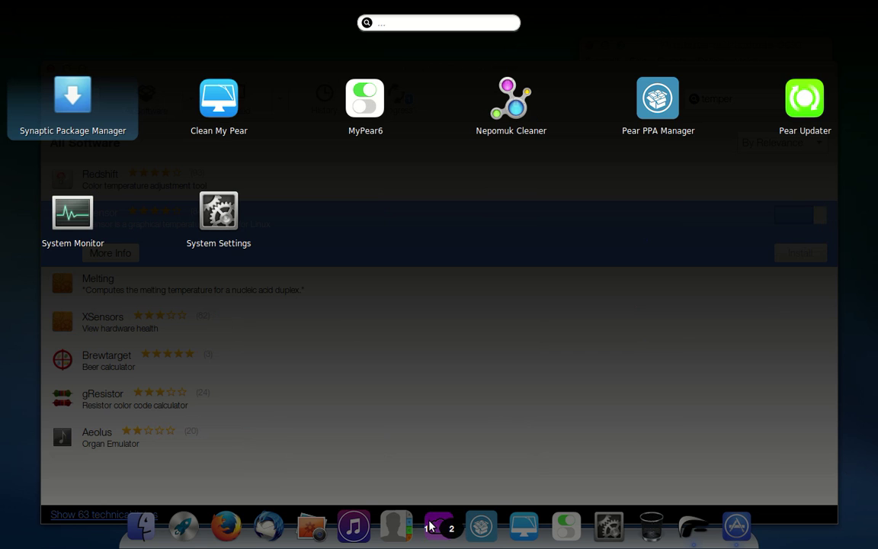
pyautogui.click(428, 526)
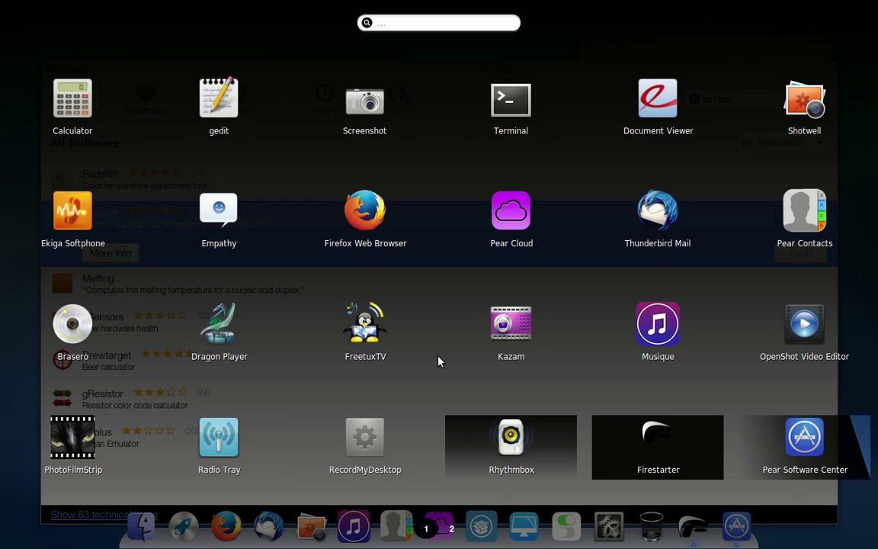
pyautogui.click(438, 360)
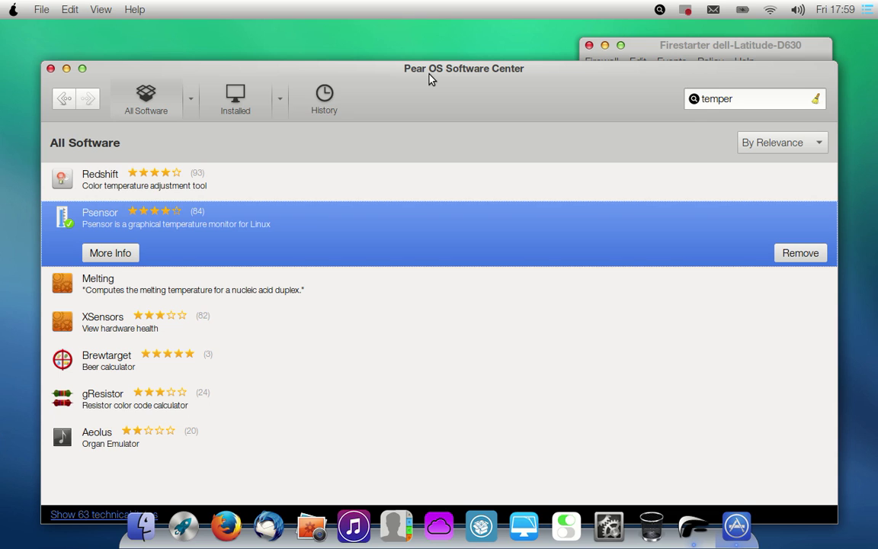
pyautogui.click(686, 10)
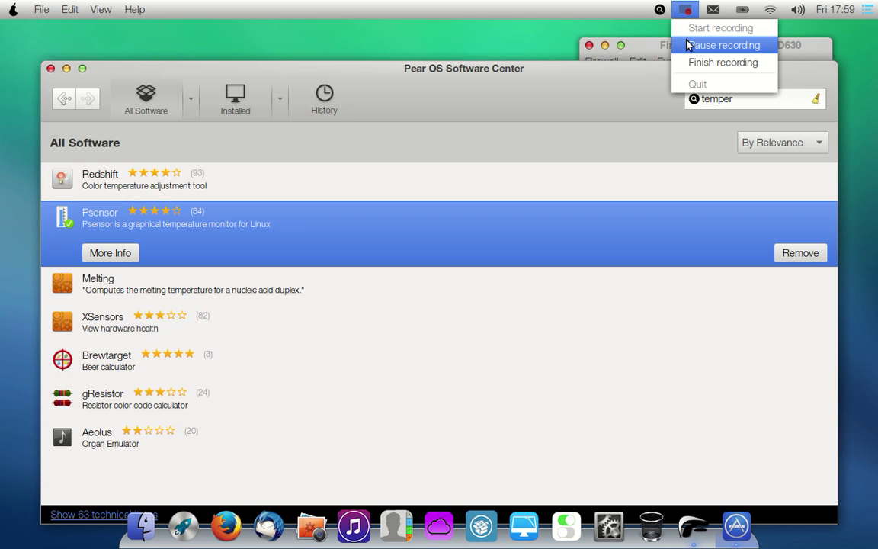